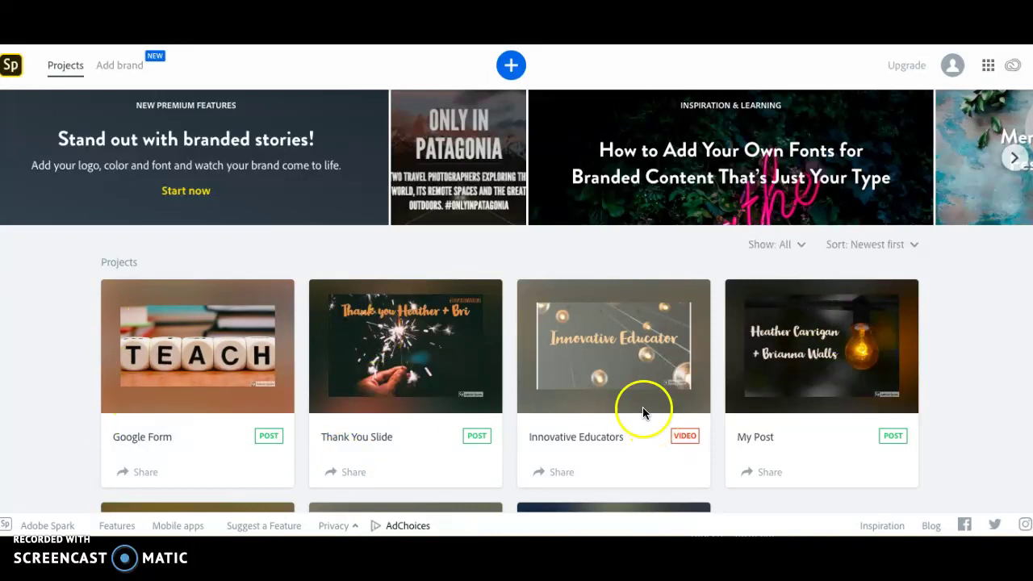
Start a new project, browse the template rows, and type 'poster' into the template search.
click(511, 66)
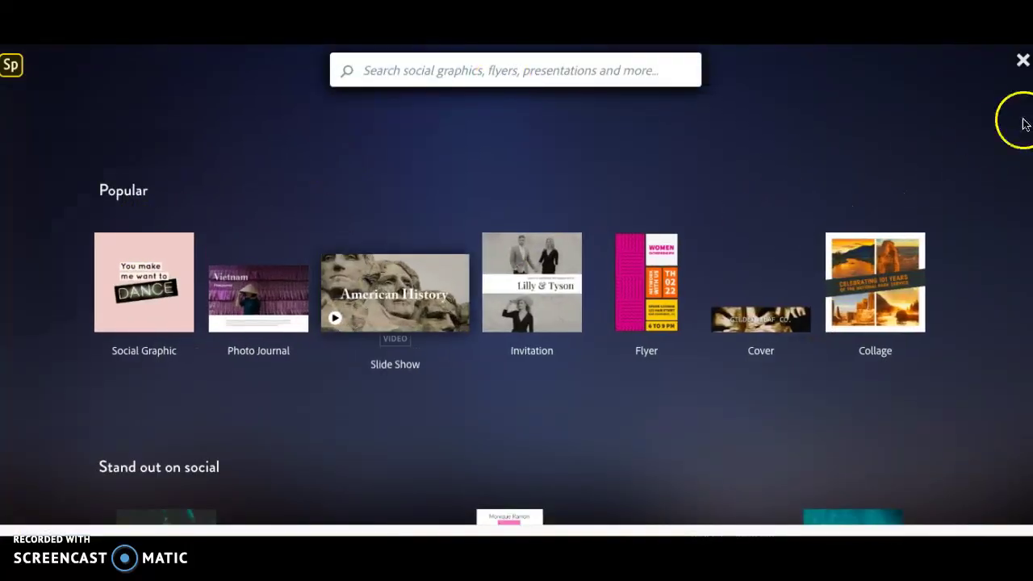
scroll(517, 323, down, 7)
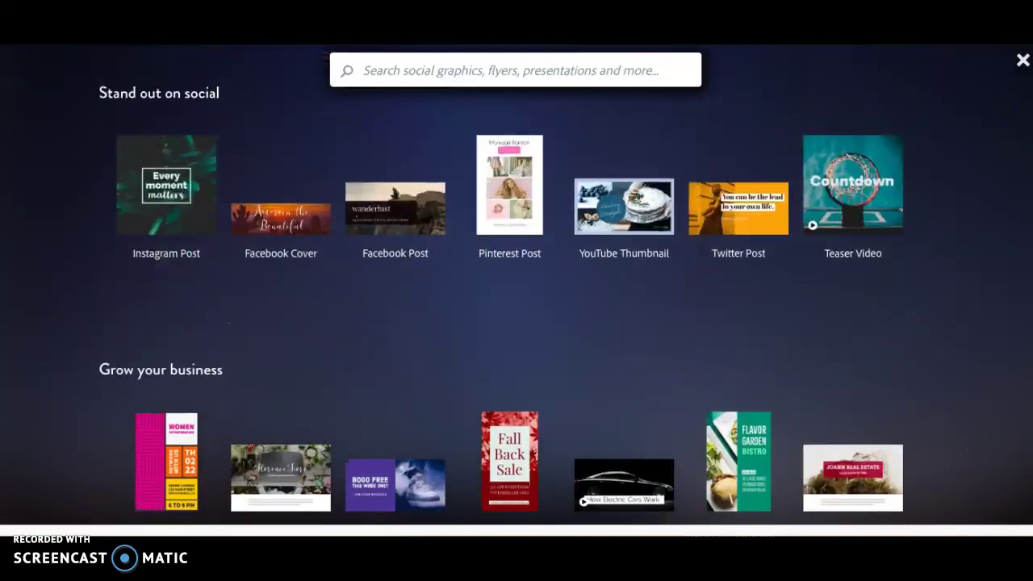
scroll(516, 323, down, 4)
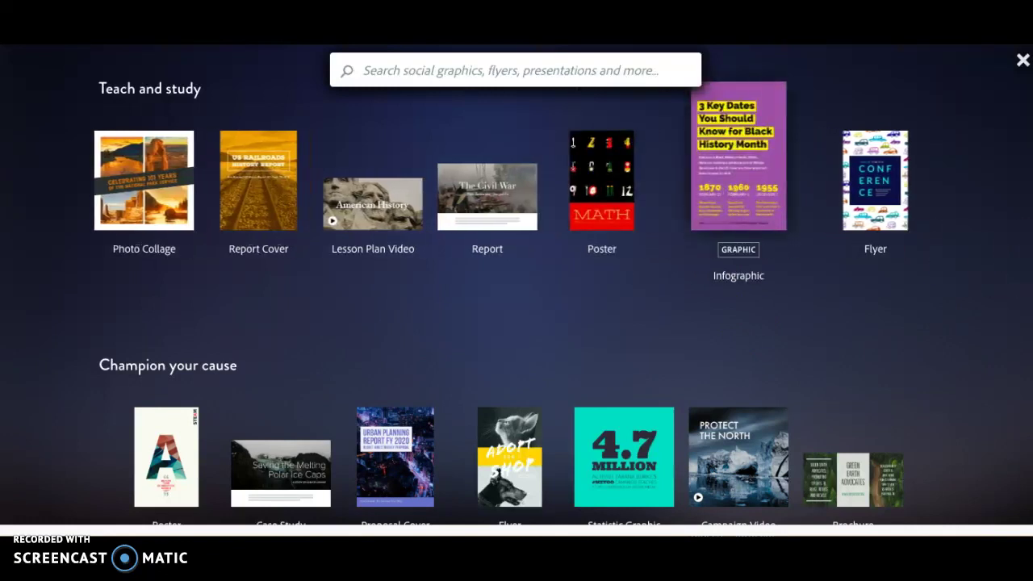
scroll(516, 323, down, 3)
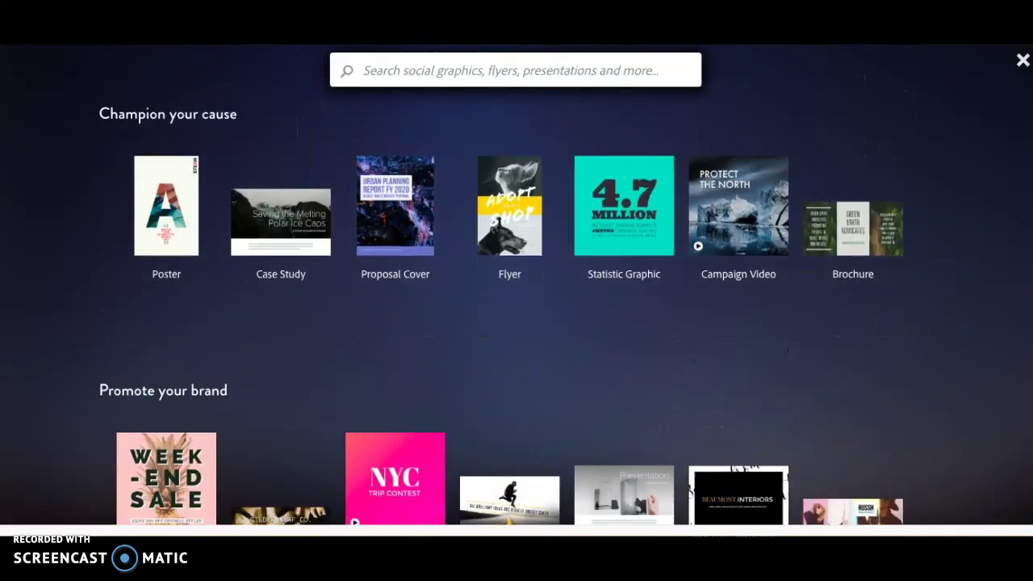
scroll(516, 323, down, 4)
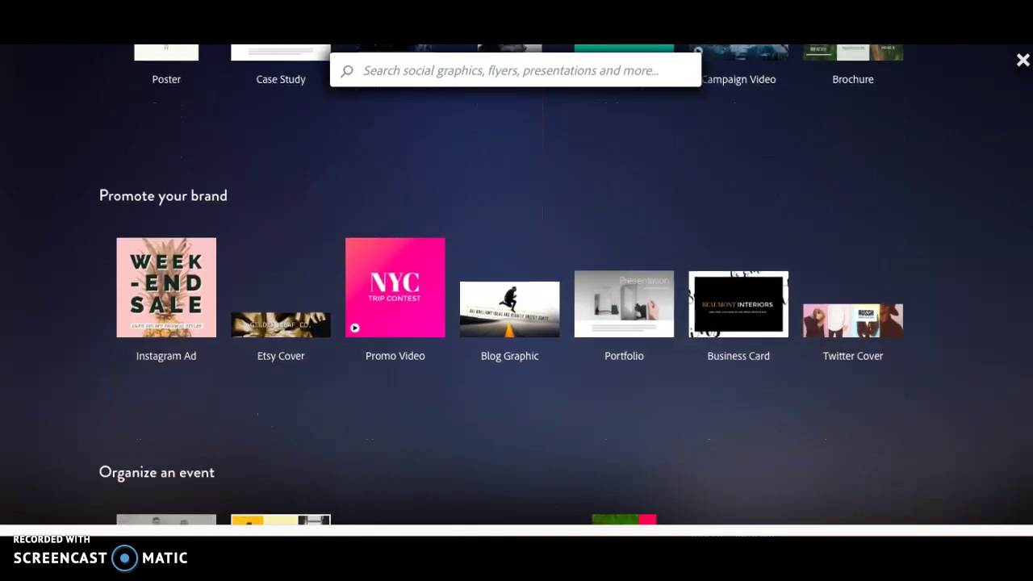
scroll(516, 323, down, 4)
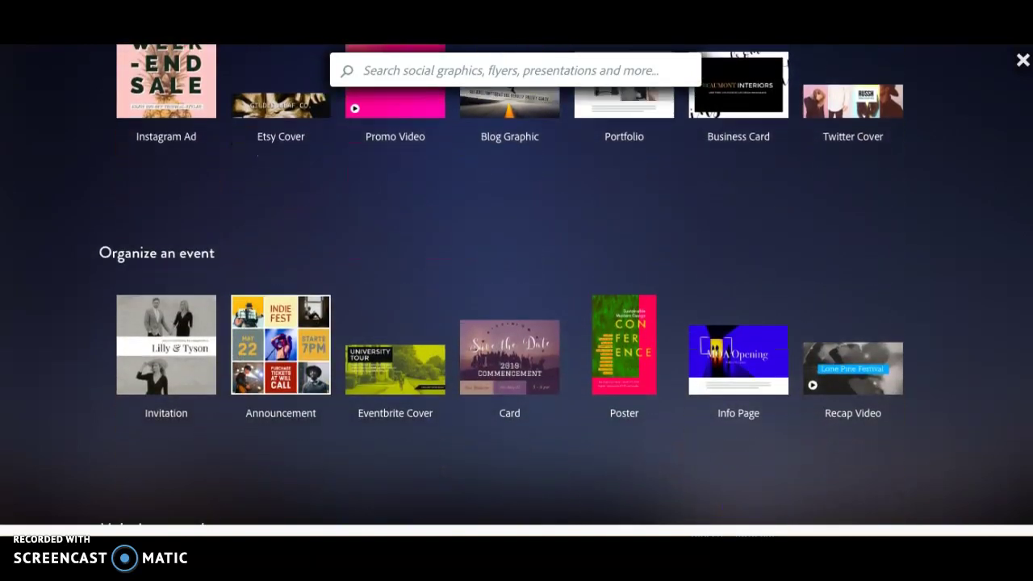
scroll(516, 323, down, 4)
scroll(517, 323, up, 15)
click(526, 68)
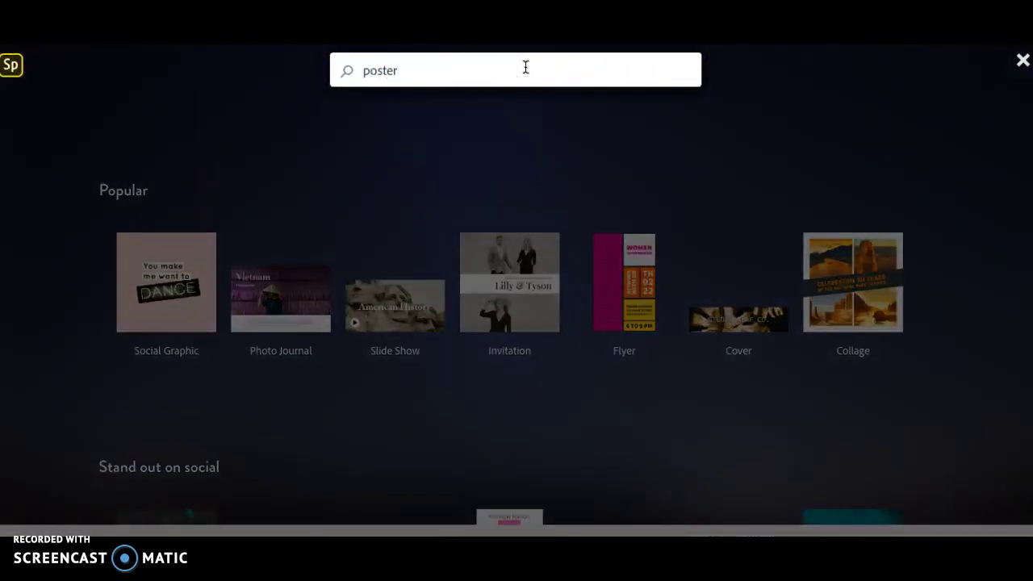
Create a Poster at the 11x17 size and continue to photo selection.
click(358, 140)
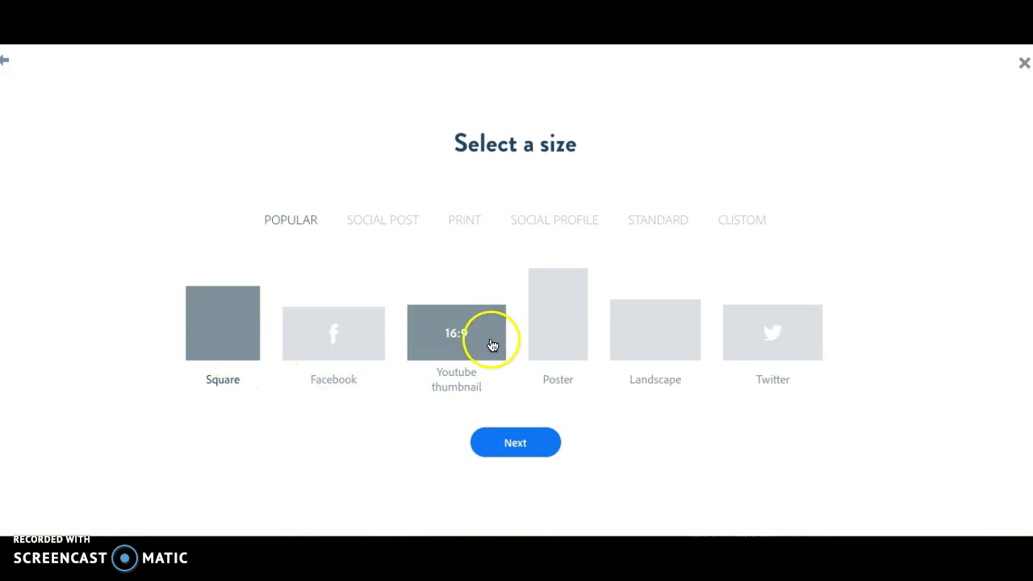
click(569, 352)
click(530, 449)
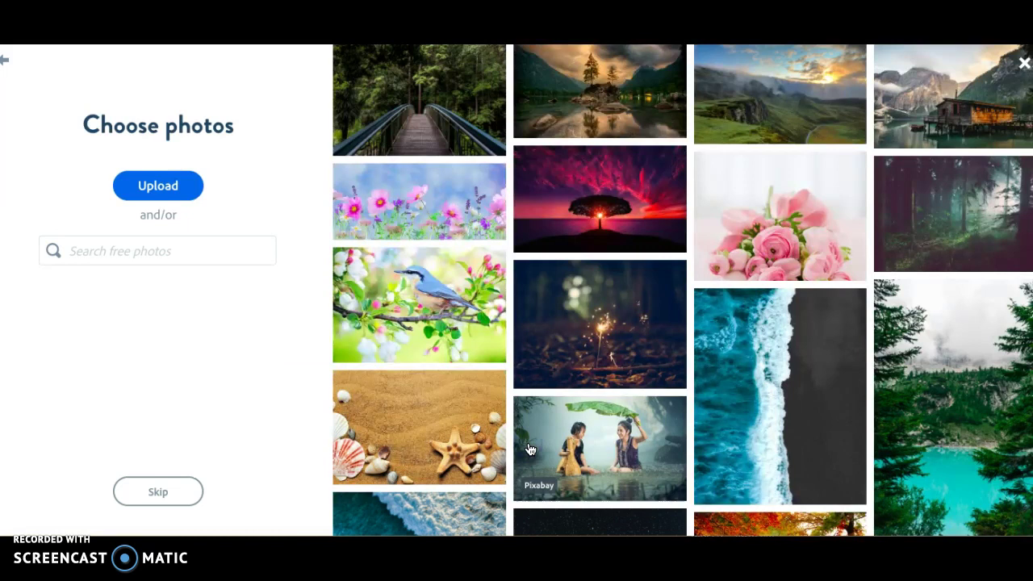
Search free photos for 'earth' and pick the earth-from-space, green river, dark-grid and night-lights map images.
click(222, 251)
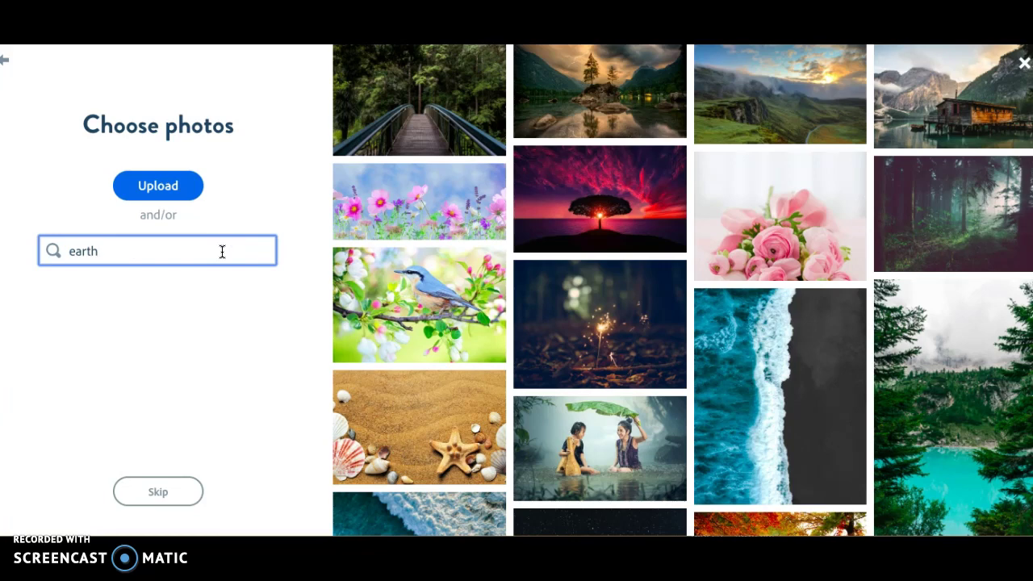
key(Return)
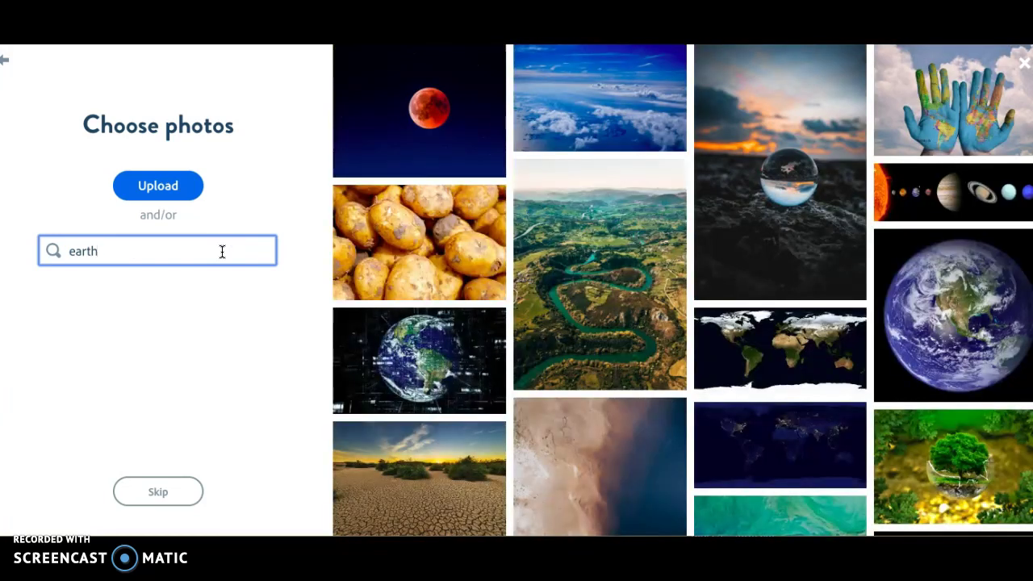
scroll(683, 290, down, 1)
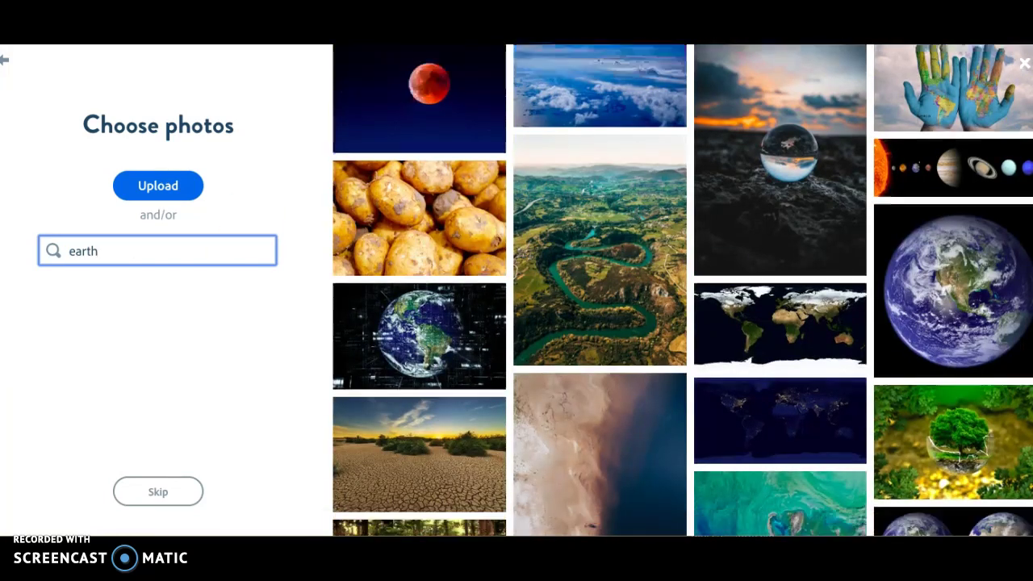
scroll(683, 290, down, 7)
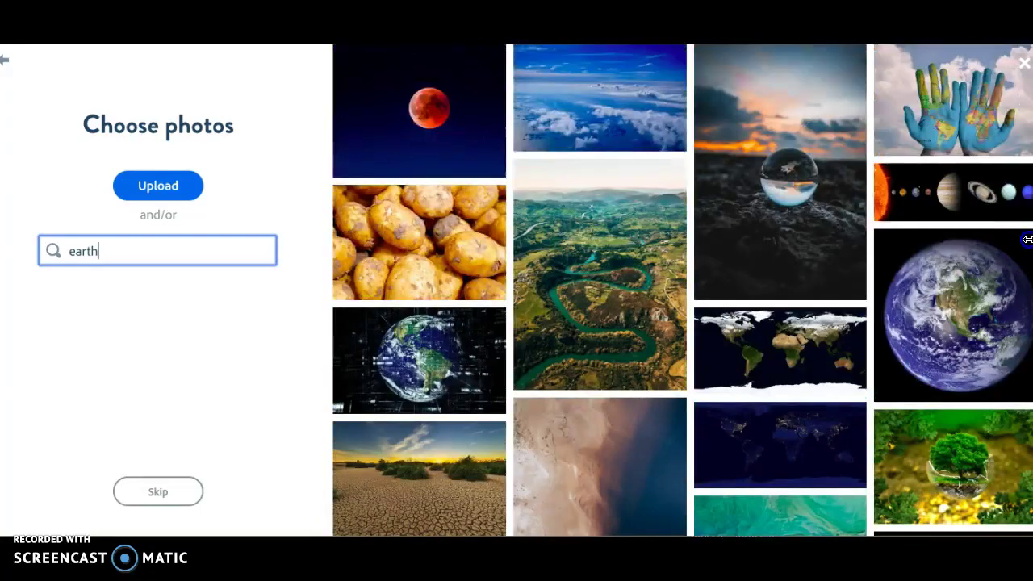
click(952, 315)
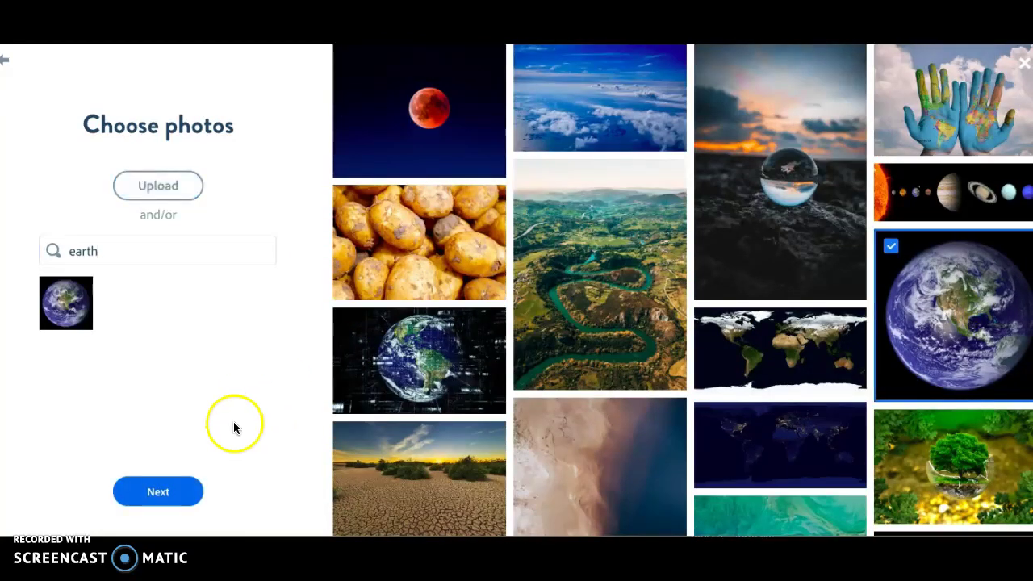
click(601, 295)
click(445, 353)
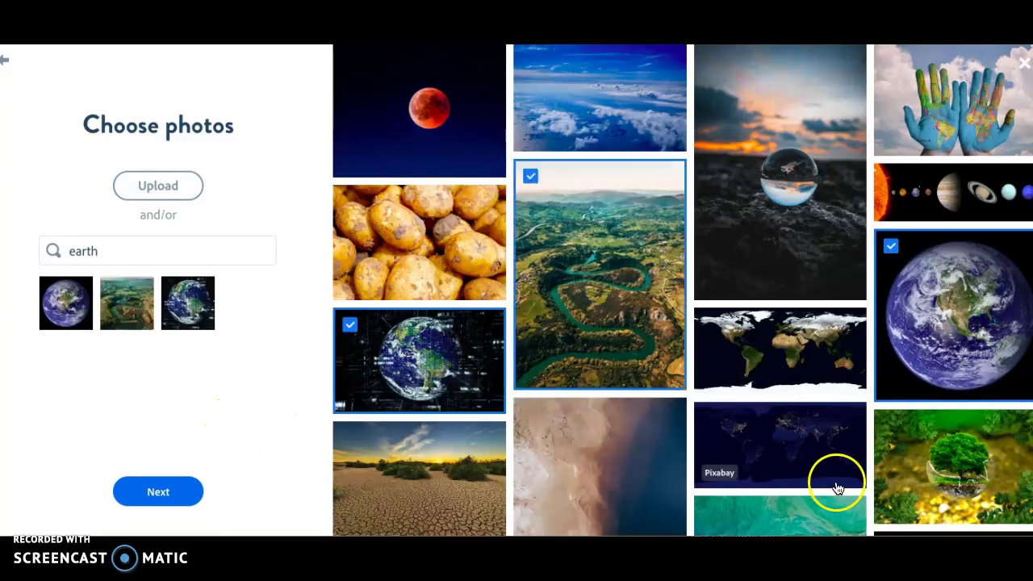
click(818, 471)
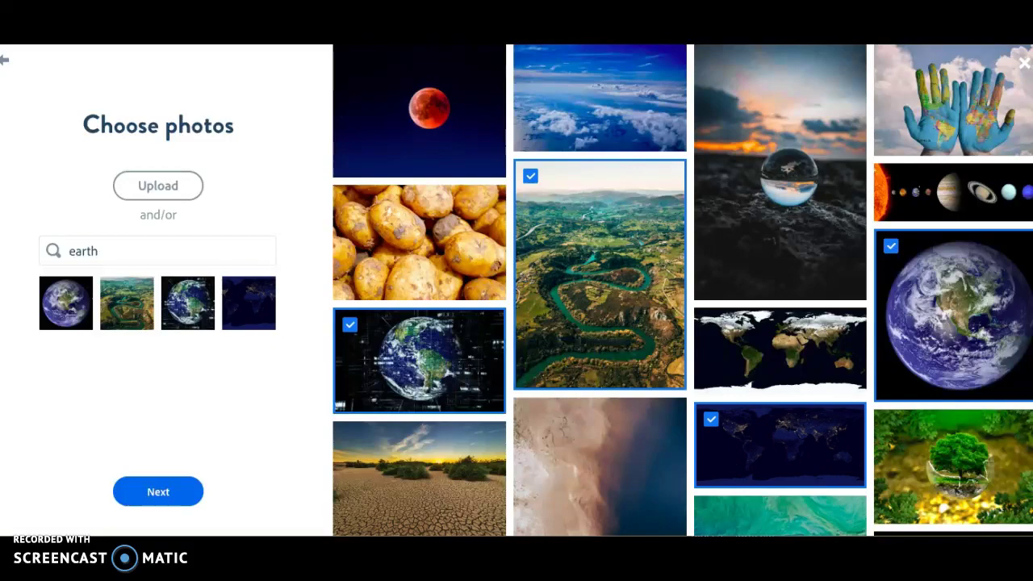
Pick three more results: the full Earth, night-side Earth and globe-in-hand photos.
scroll(683, 290, down, 10)
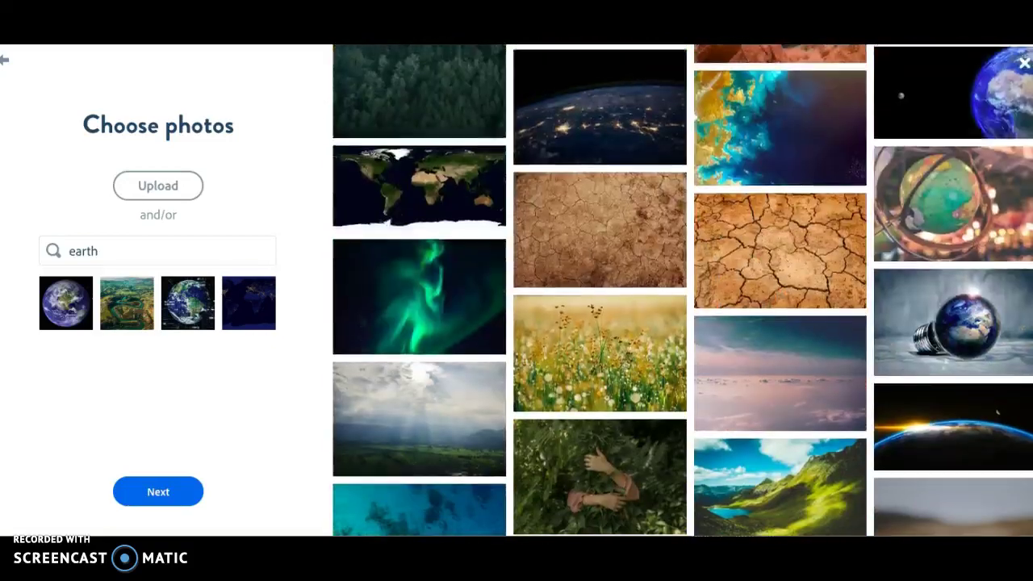
scroll(682, 291, down, 8)
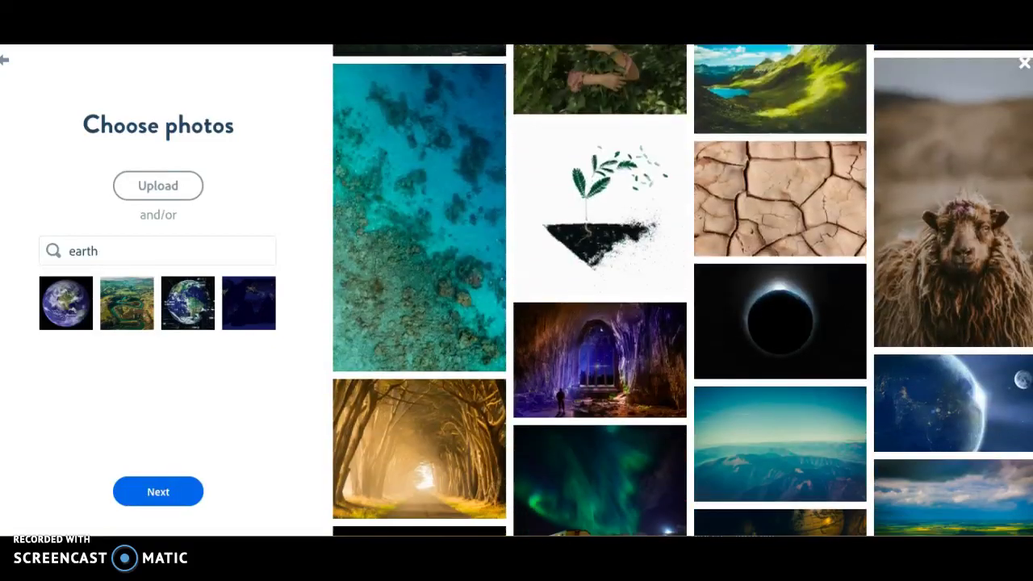
scroll(489, 390, down, 6)
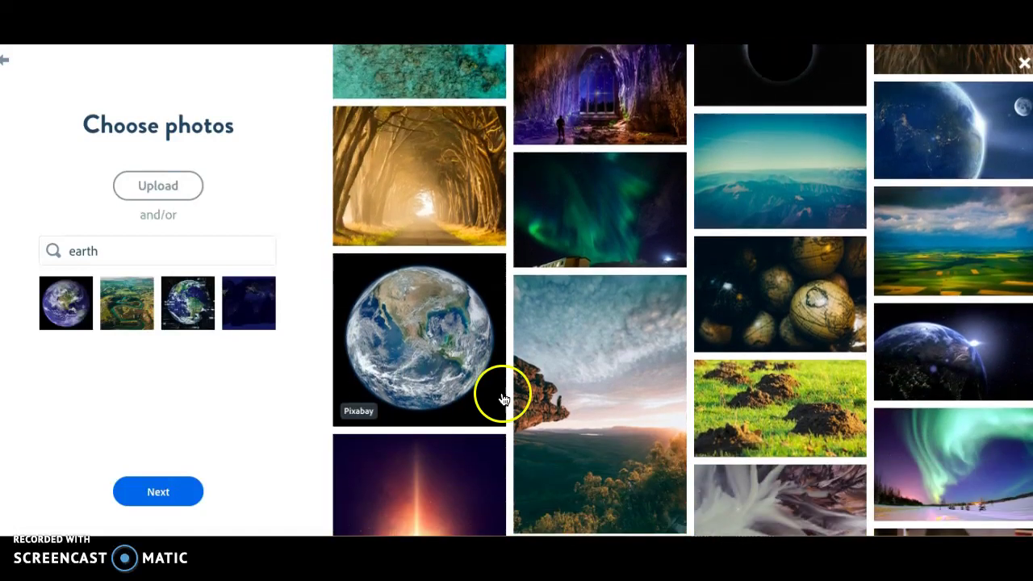
click(489, 389)
click(987, 357)
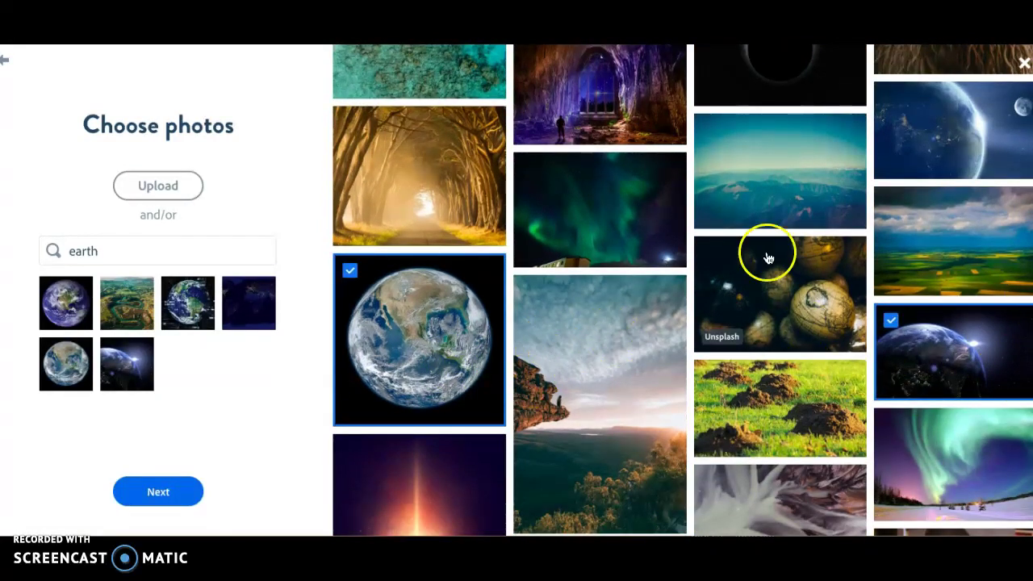
scroll(683, 291, down, 6)
scroll(488, 262, down, 5)
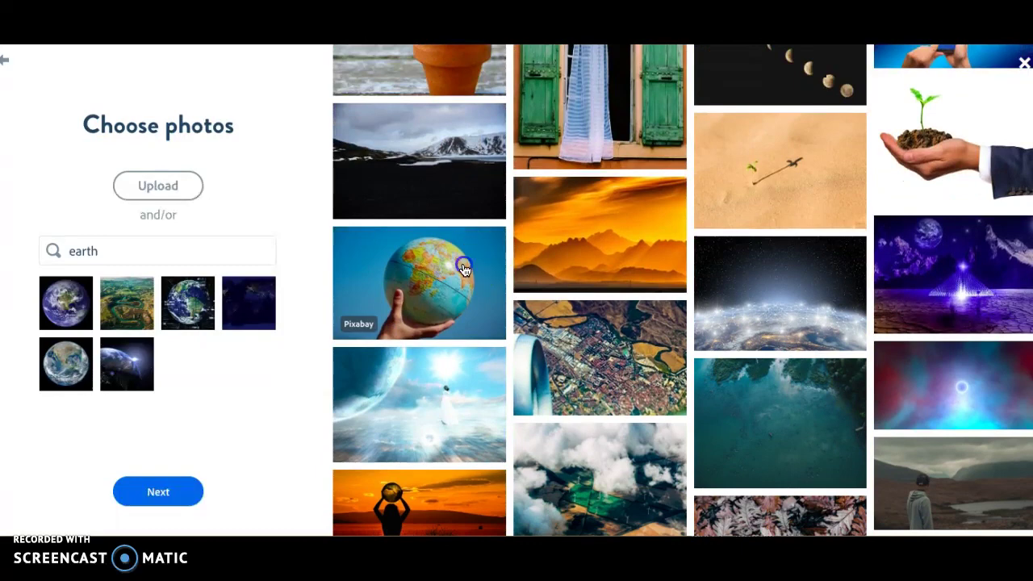
click(488, 261)
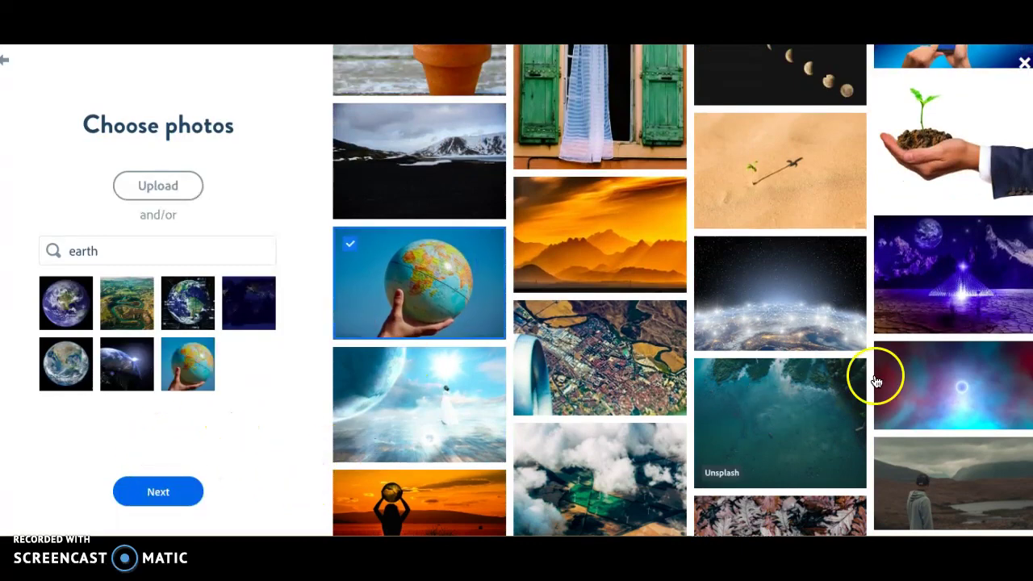
Remove all picks except the Earth-from-space photo and generate the poster from it.
scroll(600, 291, up, 15)
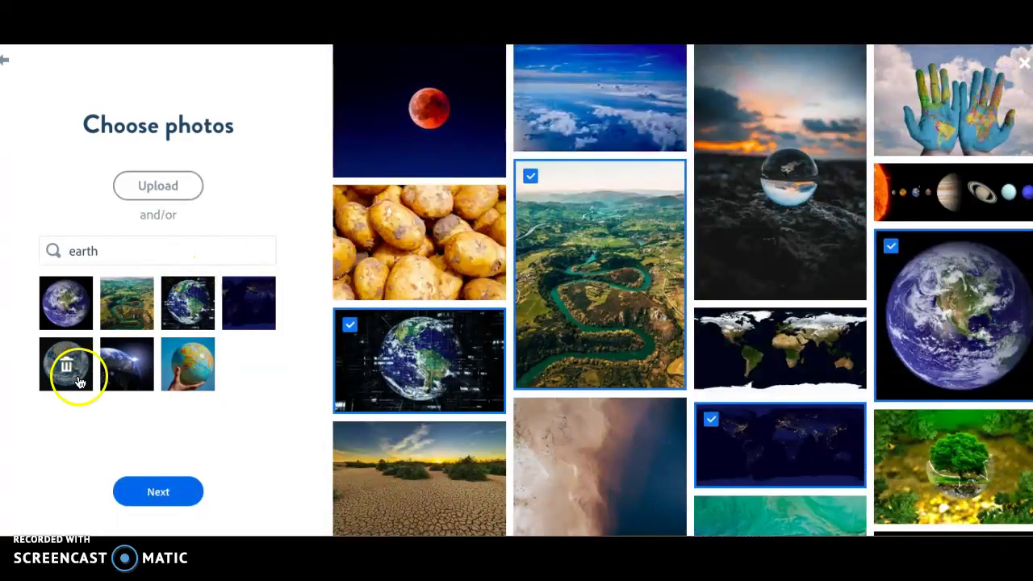
mouse_move(121, 365)
click(189, 363)
click(133, 305)
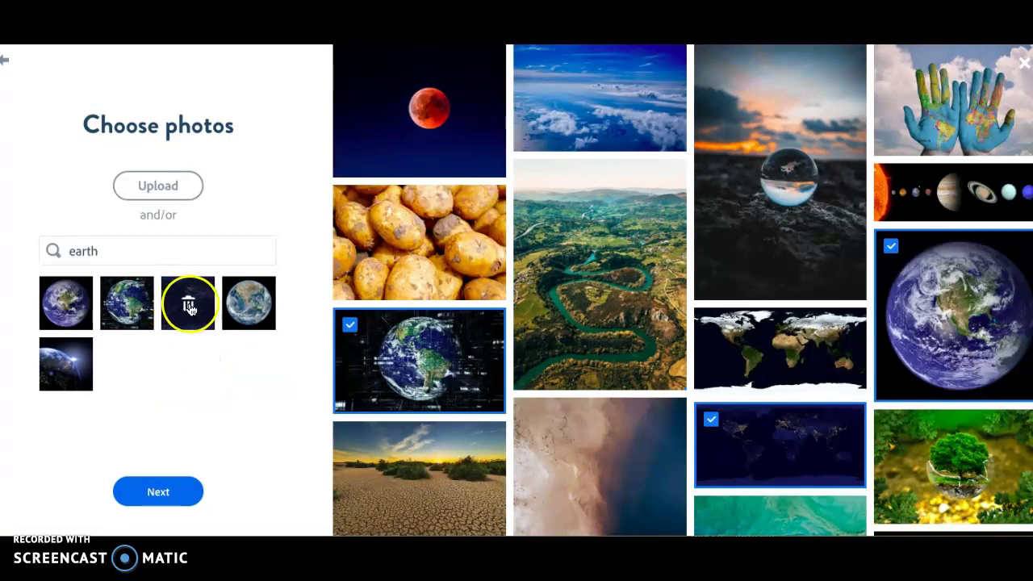
click(188, 303)
mouse_move(235, 315)
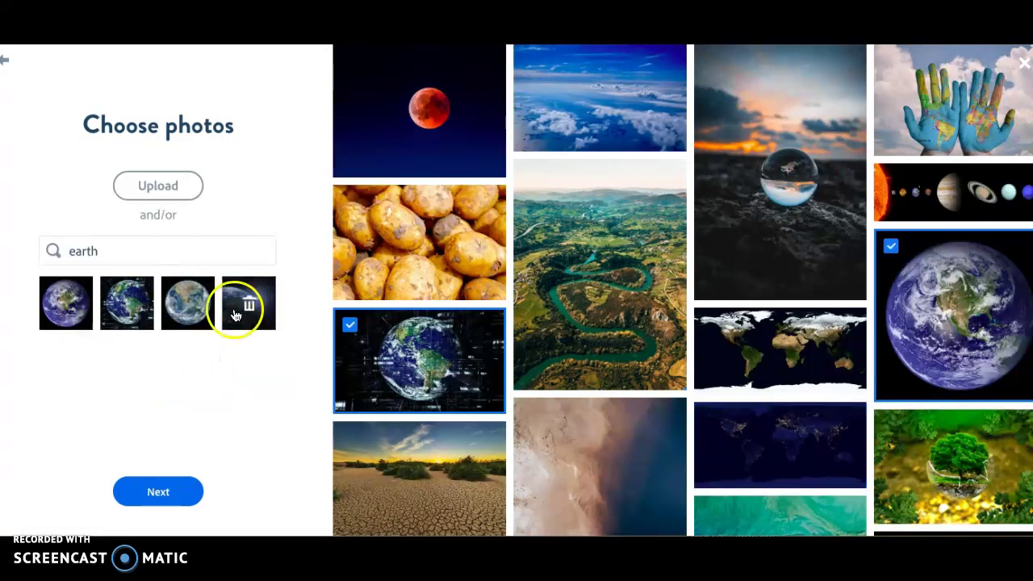
click(188, 305)
click(125, 307)
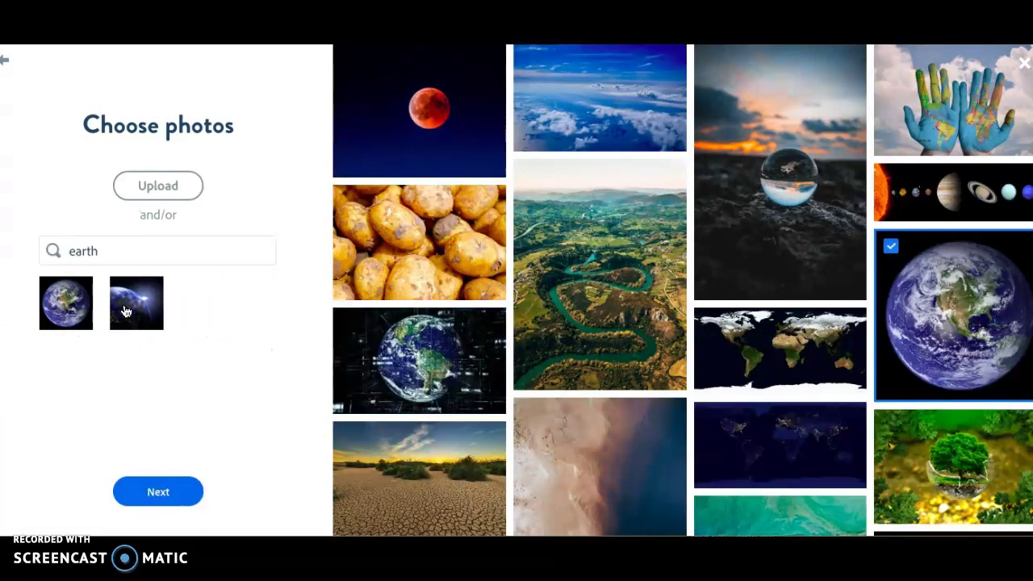
click(66, 305)
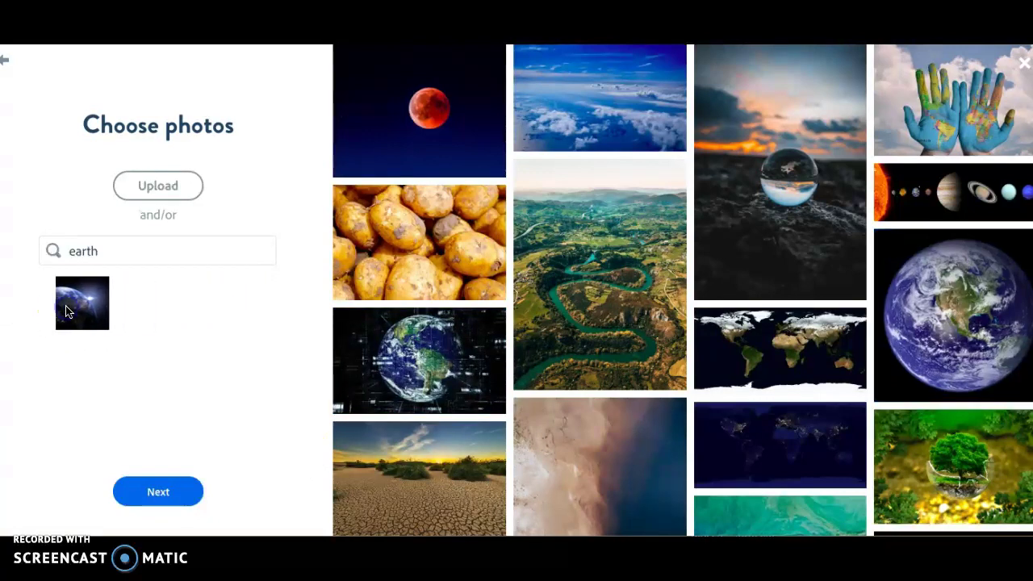
click(174, 500)
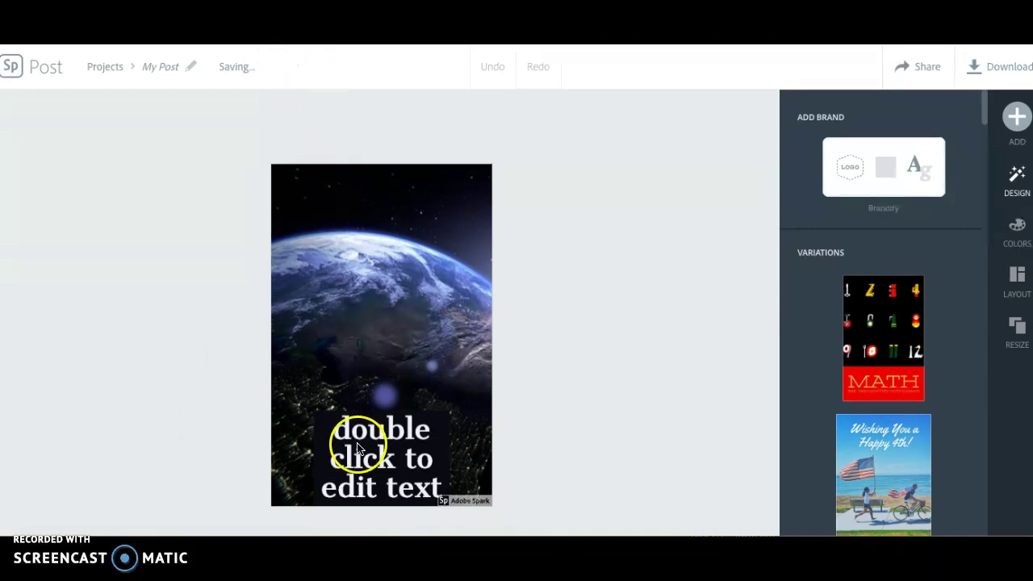
Move the placeholder caption up and replace its wording with 'Welcome to Earth!'.
click(358, 449)
drag(382, 456, 381, 396)
double_click(397, 399)
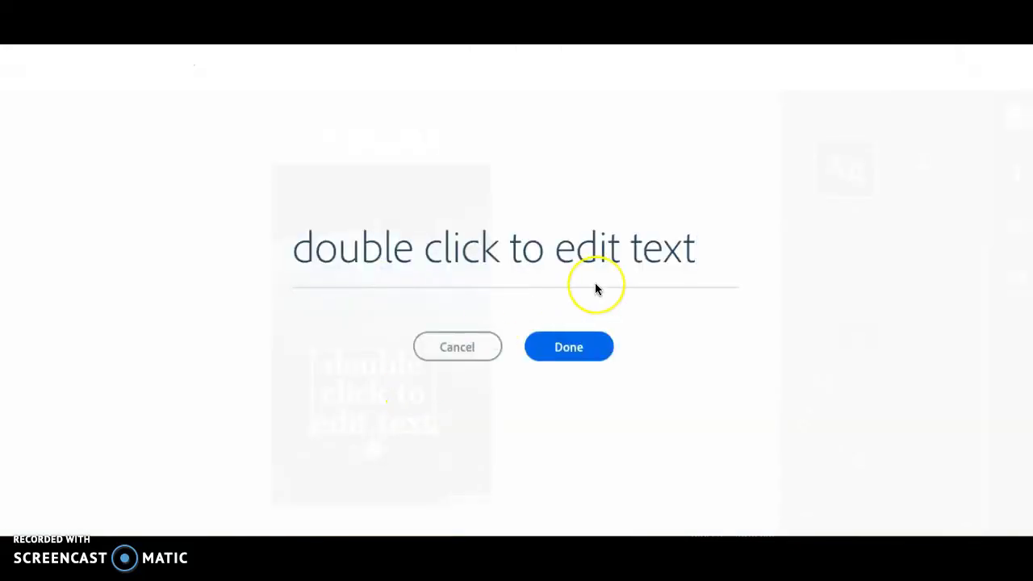
key(BackSpace)
key(BackSpace)
key(BackSpace)
key(BackSpace)
key(BackSpace)
key(BackSpace)
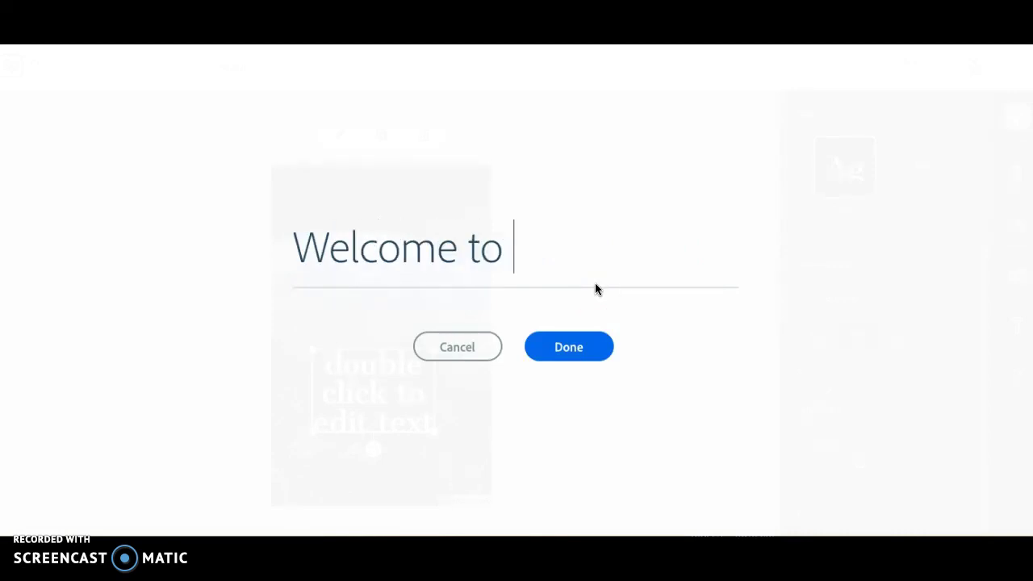
click(587, 355)
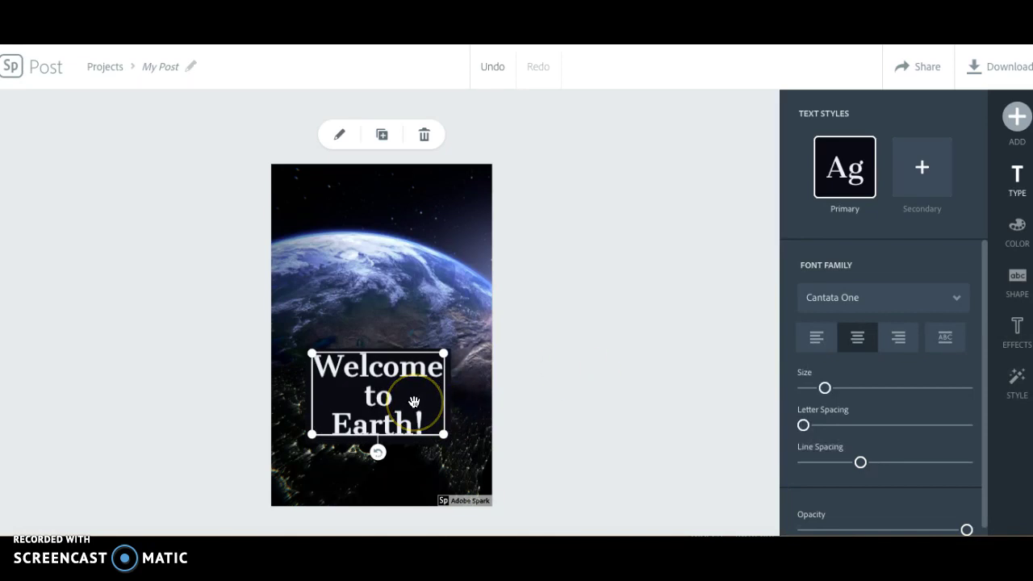
Nudge the 'Welcome to Earth!' title higher and set its font to Harman Sans.
drag(414, 402, 412, 373)
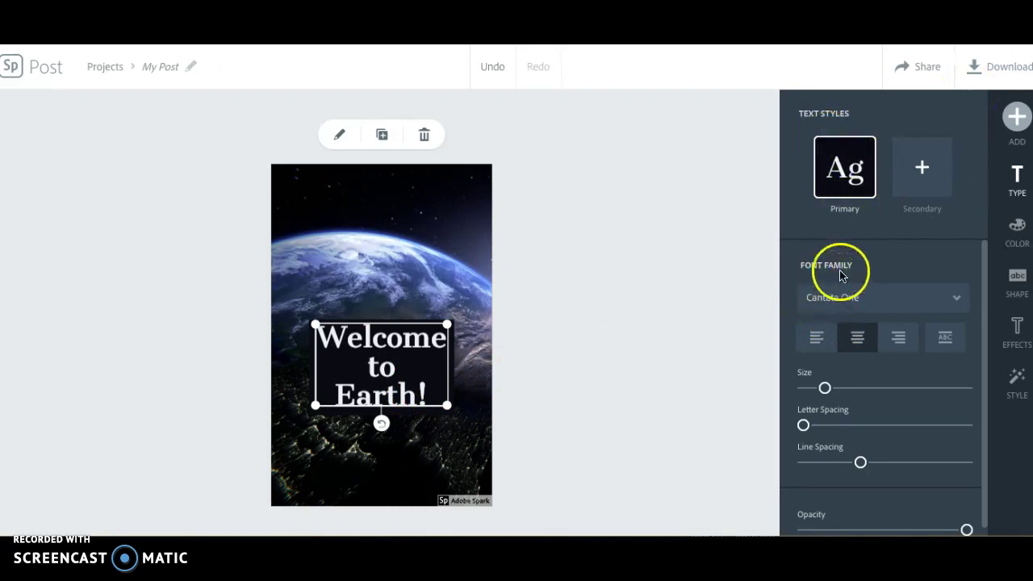
click(835, 305)
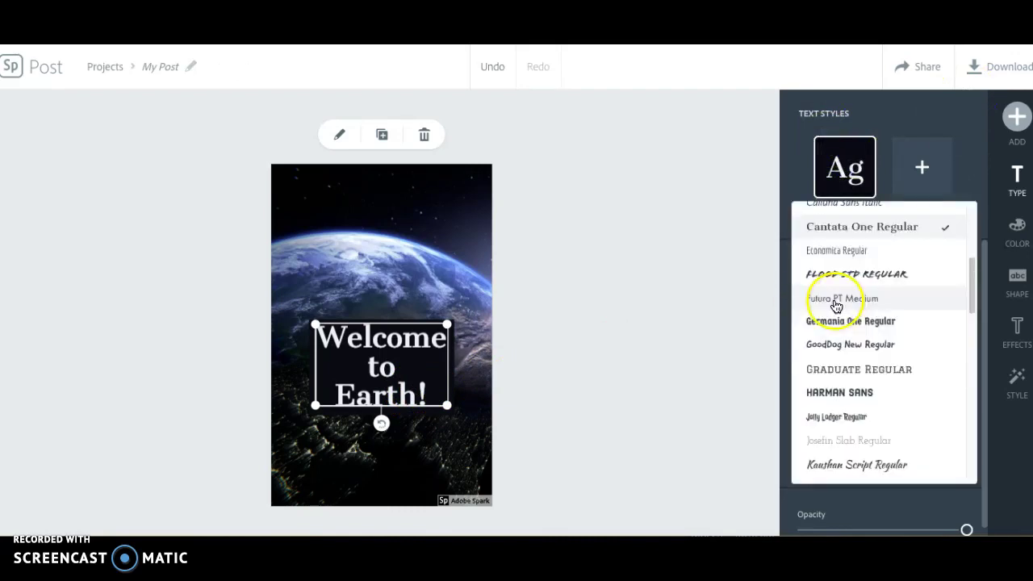
click(874, 351)
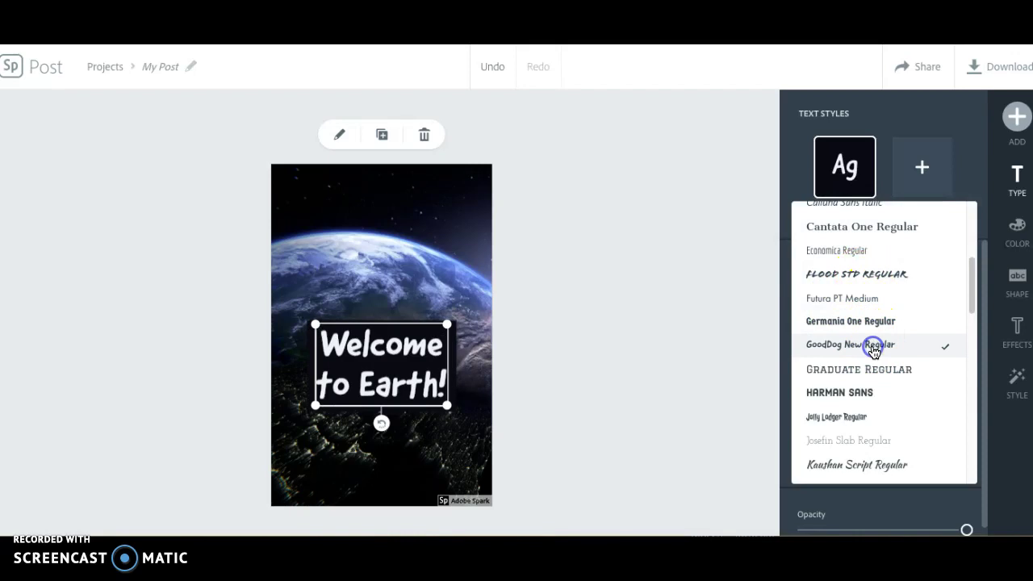
click(867, 392)
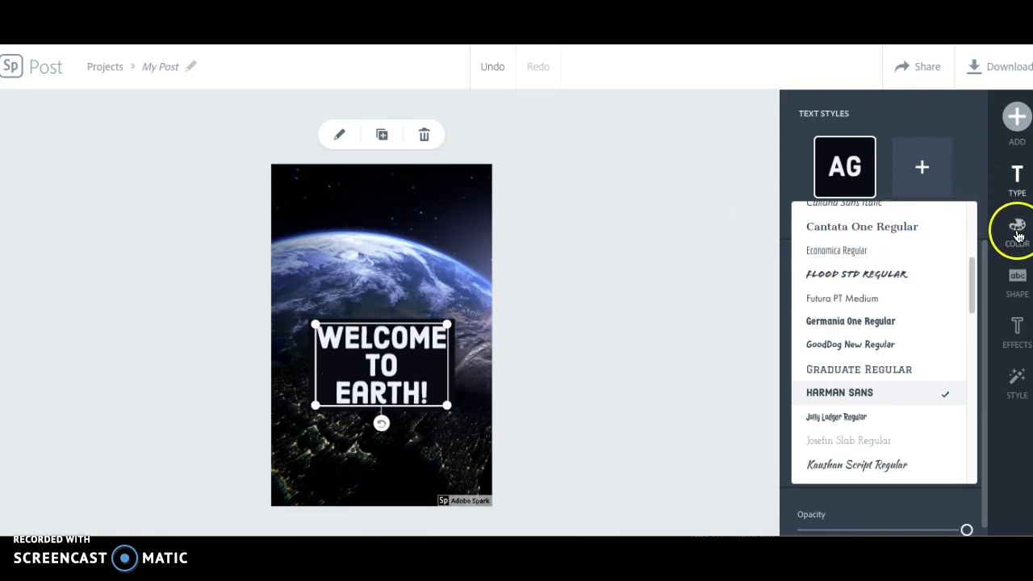
Browse the title's colour swatches, then bring up its SHAPE settings.
click(1019, 235)
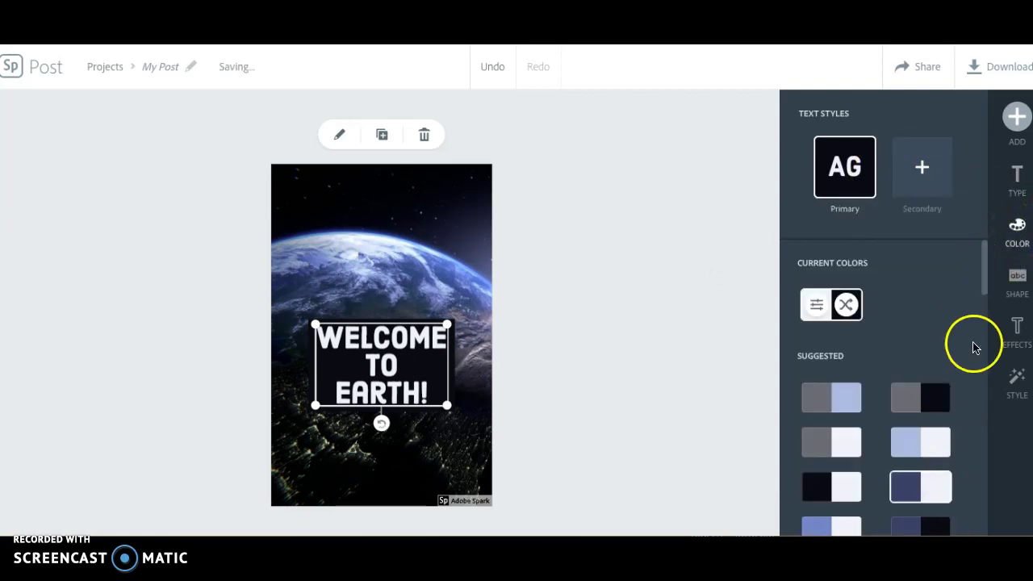
drag(987, 282, 991, 369)
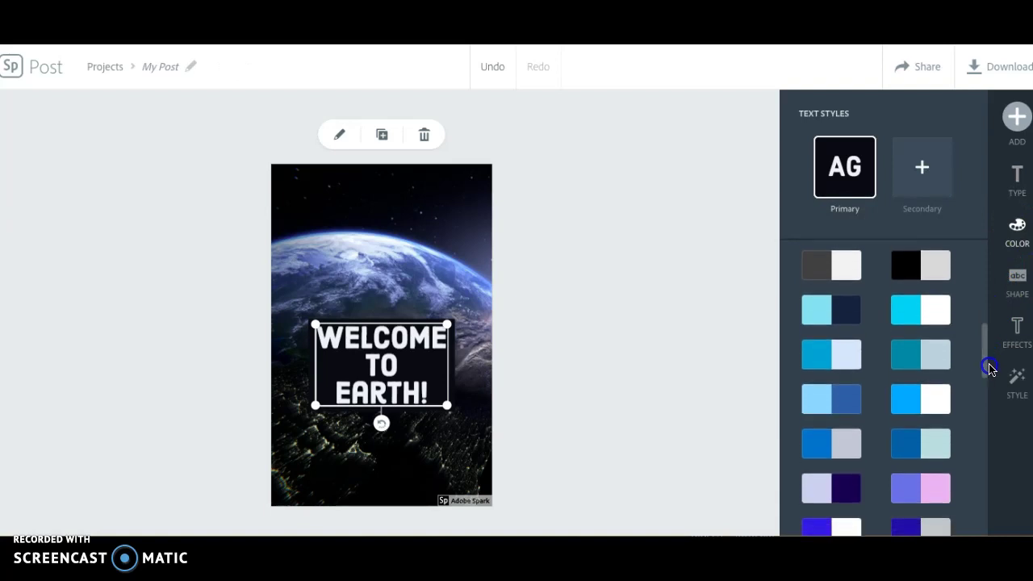
click(1018, 282)
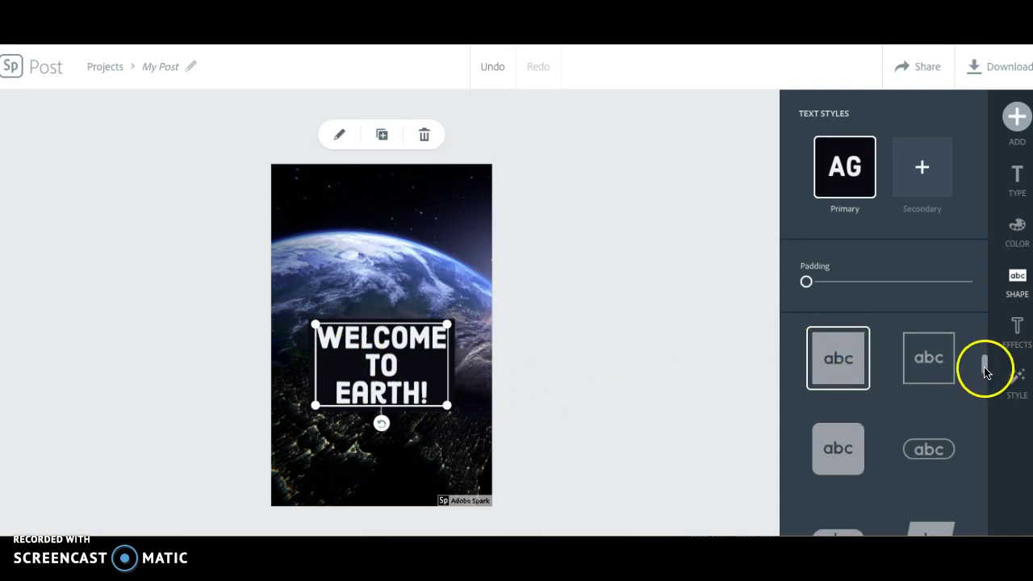
Set the title's backing shape to none so its letters sit directly on the photo.
drag(984, 370, 981, 323)
click(841, 377)
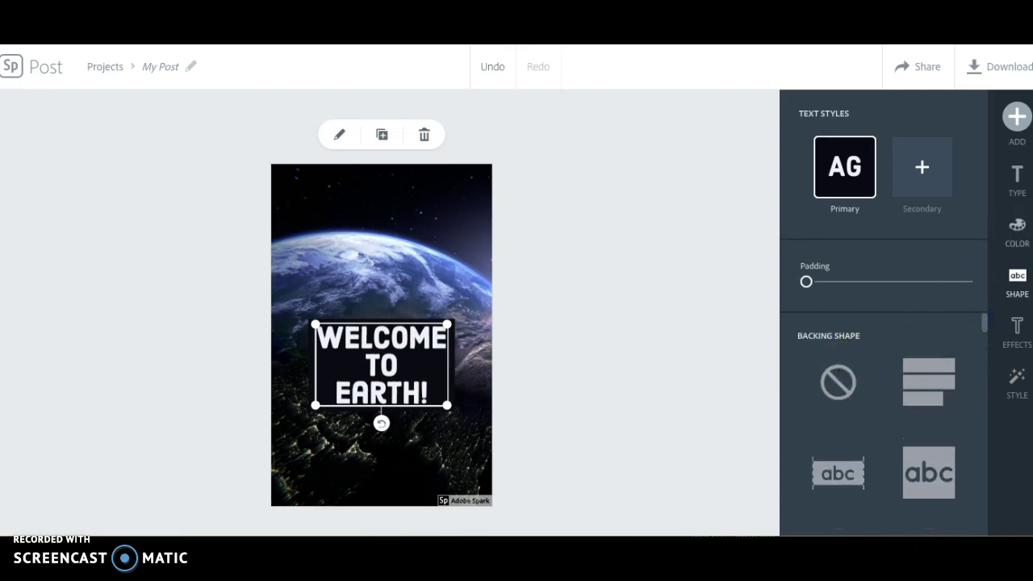
click(826, 381)
click(272, 392)
click(426, 391)
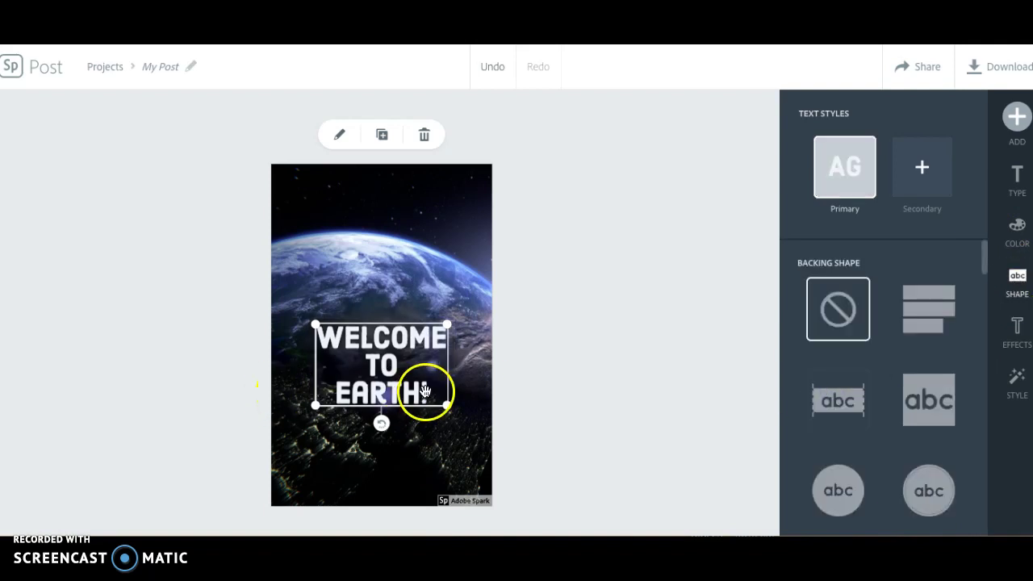
click(1011, 196)
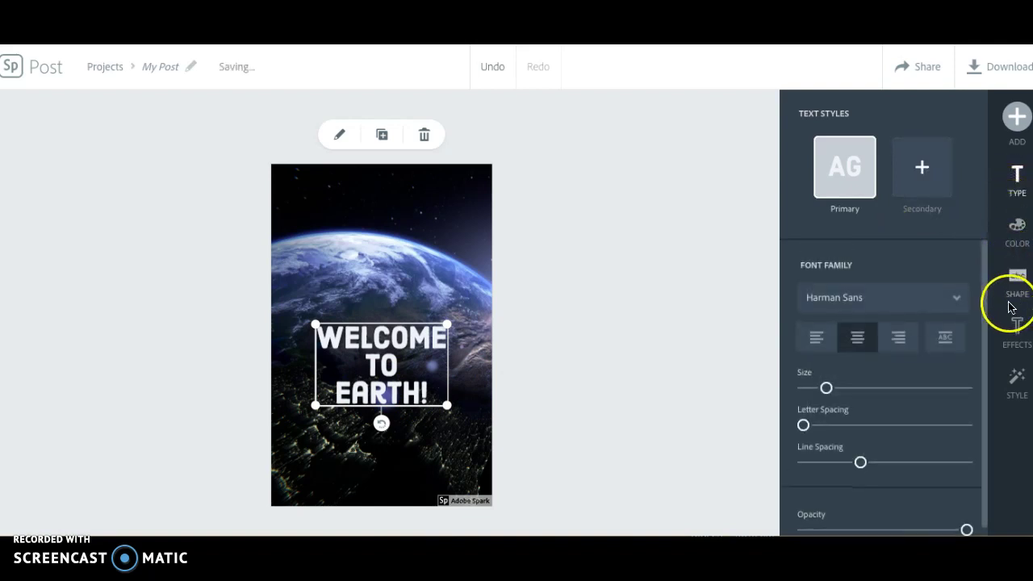
Colour the 'Welcome to Earth!' title dark teal, after trying cyan and lavender.
click(1015, 229)
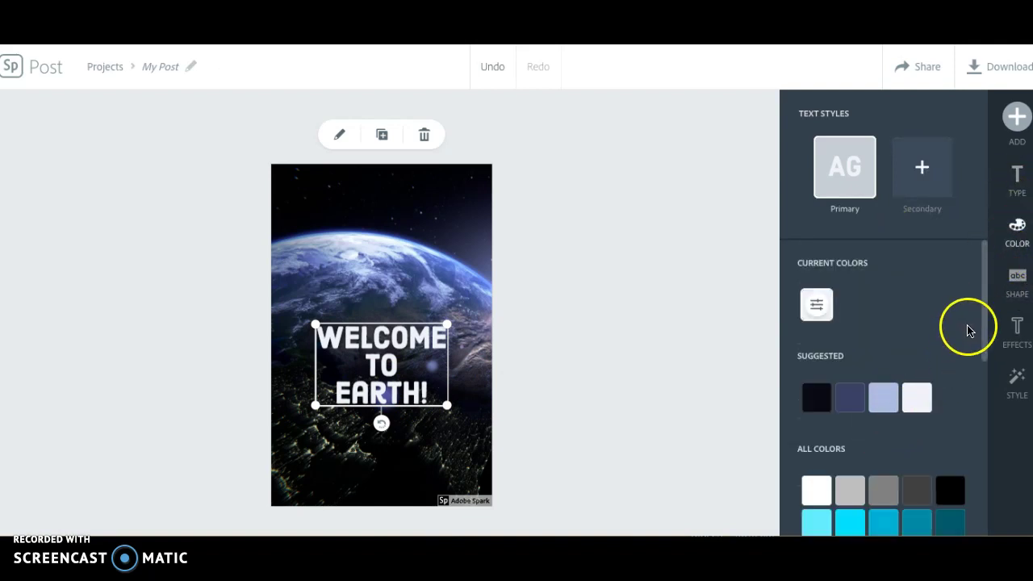
drag(983, 323, 979, 416)
click(850, 299)
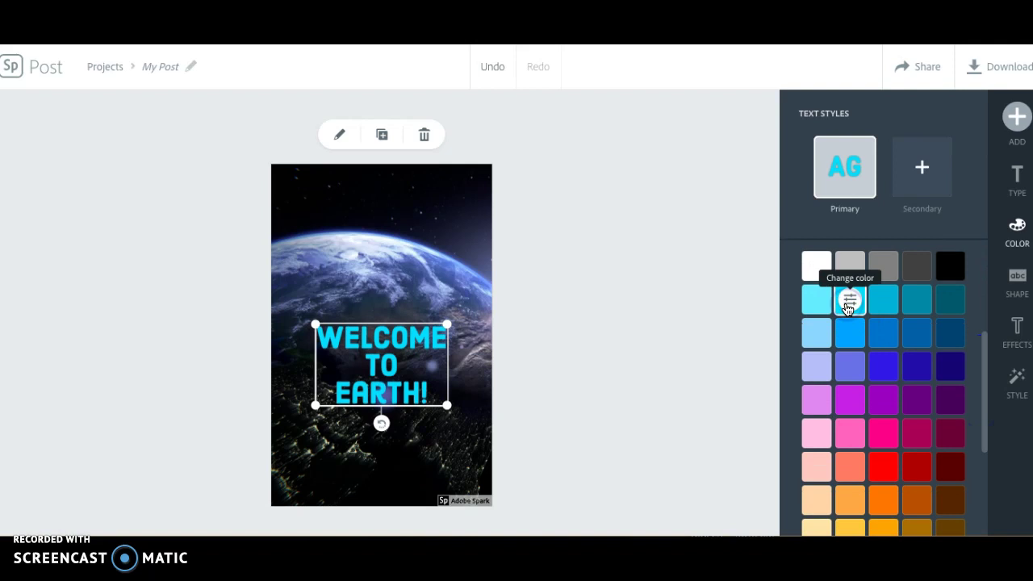
click(813, 366)
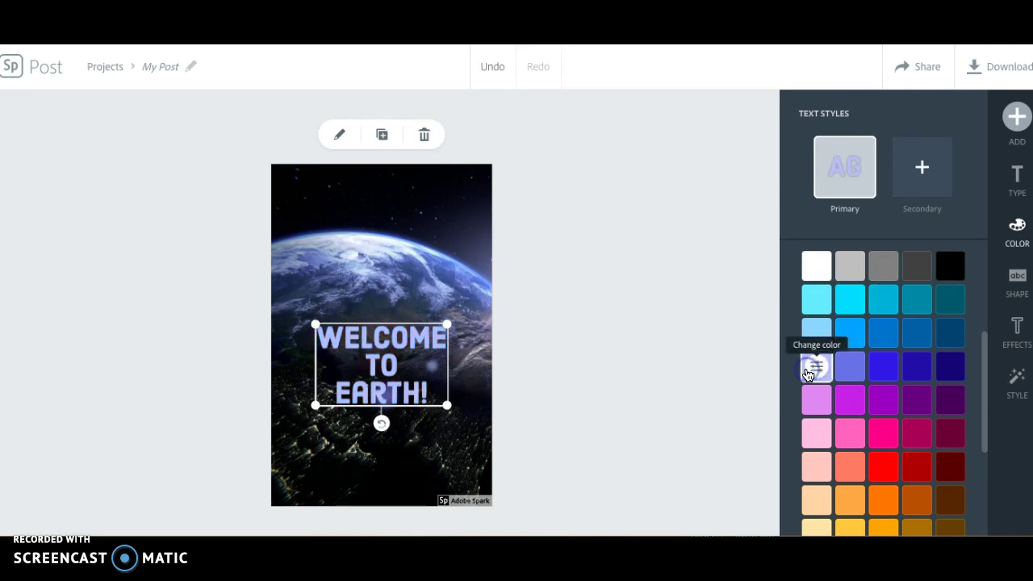
click(917, 301)
click(601, 476)
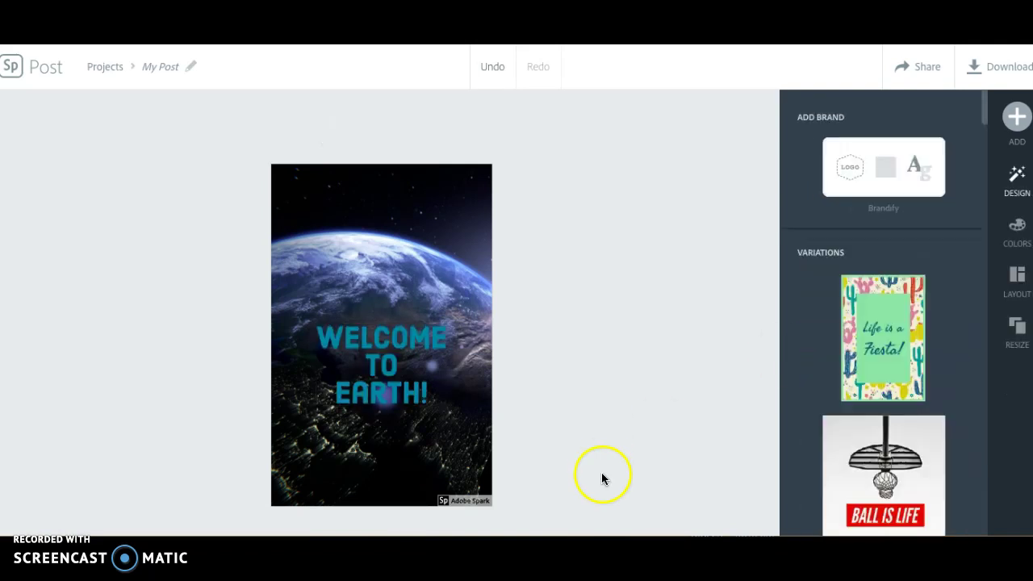
Add a new text element reading 'The most populated planet!'.
click(1016, 118)
click(1015, 119)
click(1015, 120)
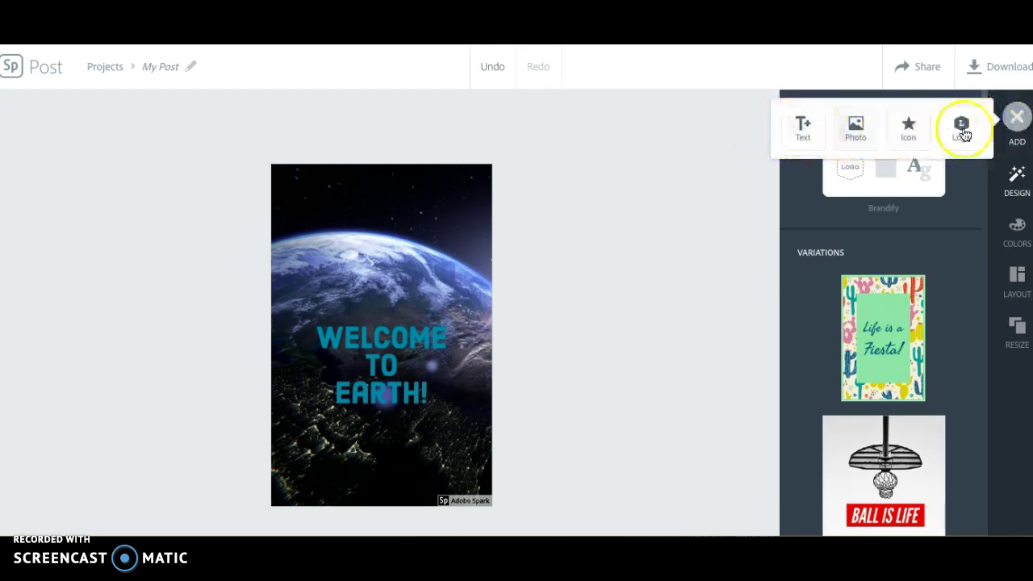
click(801, 135)
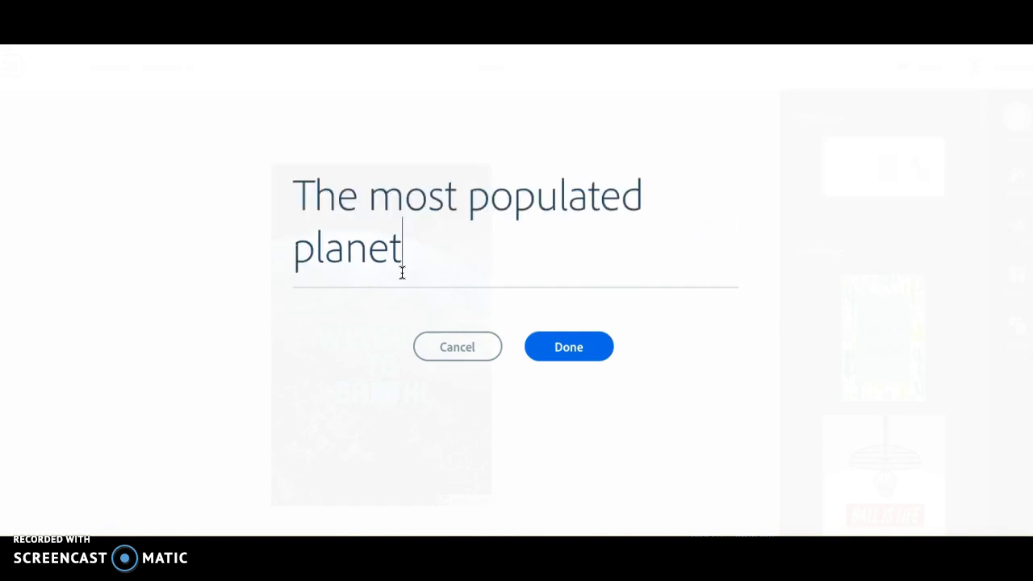
text(!)
click(542, 348)
Drag the new caption to the top of the poster, above the teal title.
drag(393, 455, 383, 231)
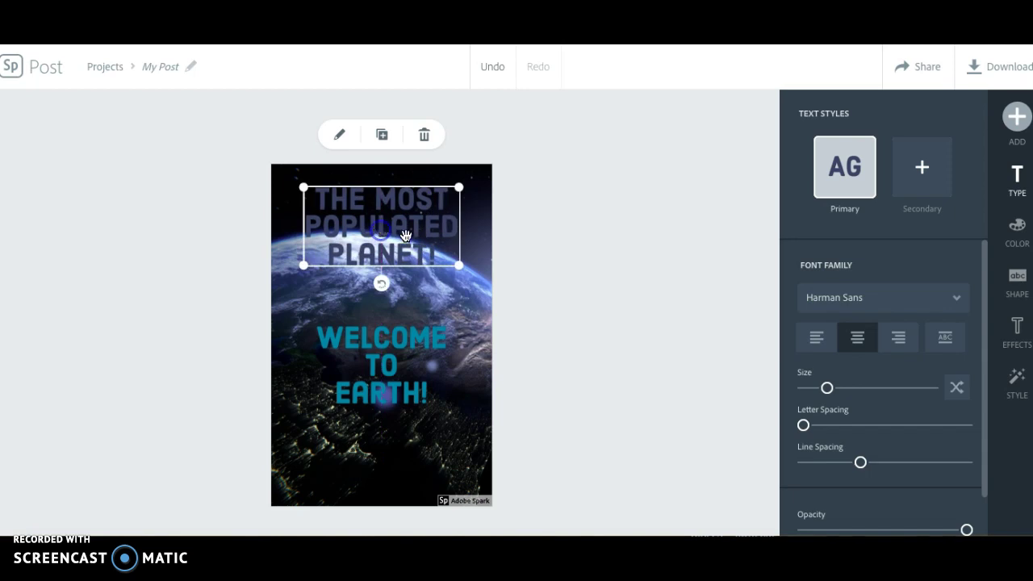
double_click(435, 256)
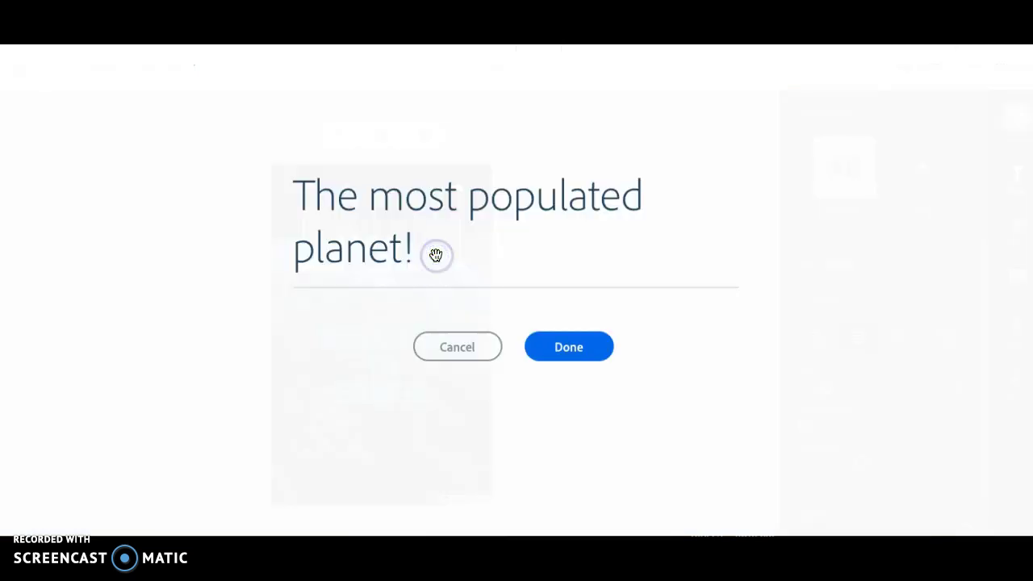
click(460, 345)
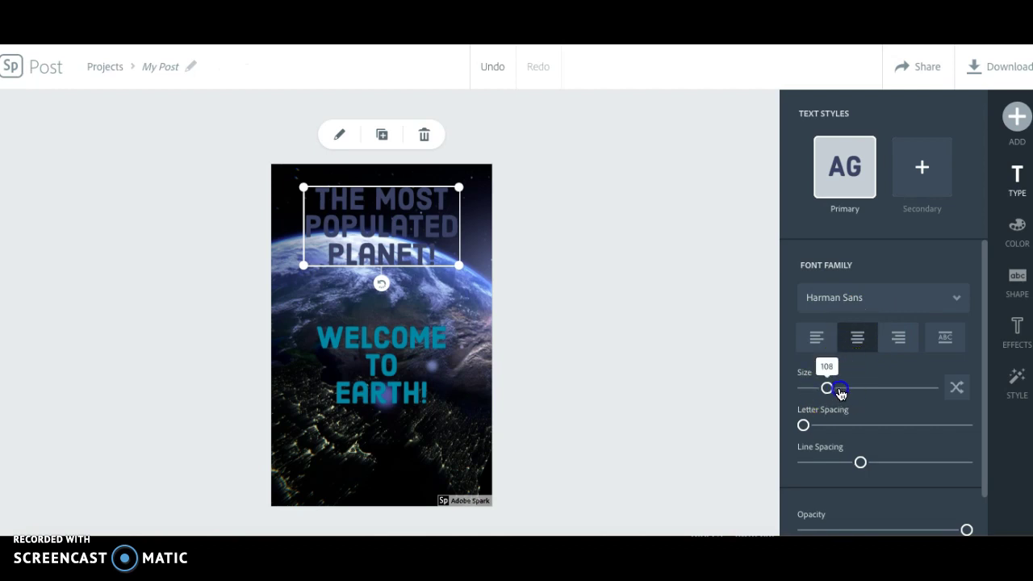
Shrink the caption from size 108 to 53 and set it in League Gothic Italic.
drag(841, 392, 819, 391)
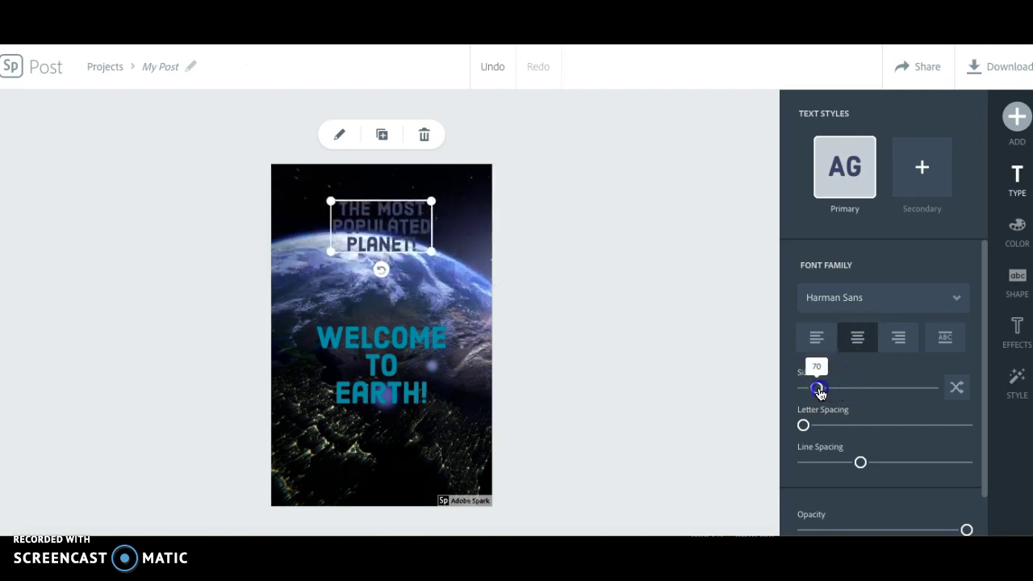
click(886, 301)
click(886, 281)
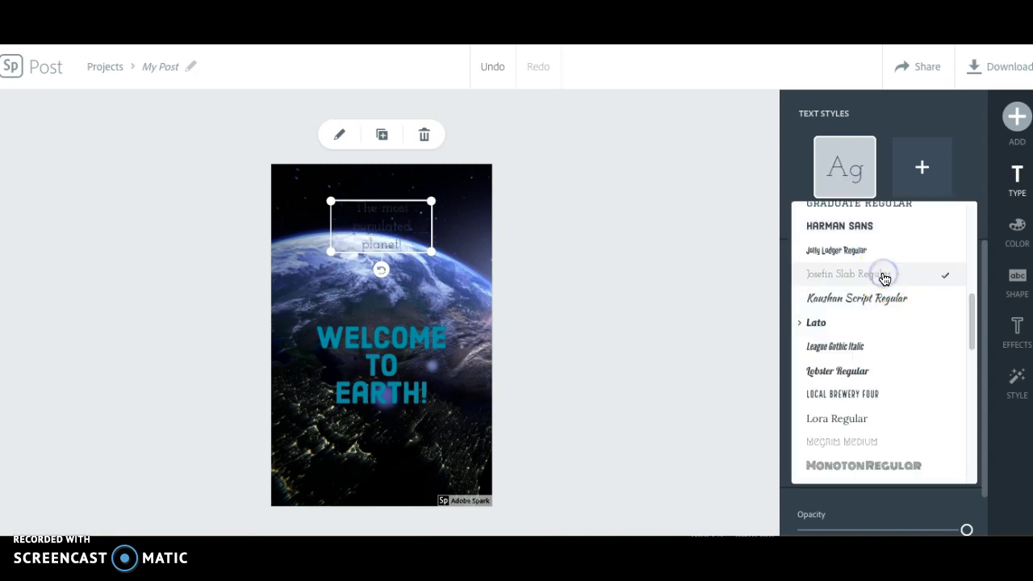
click(873, 344)
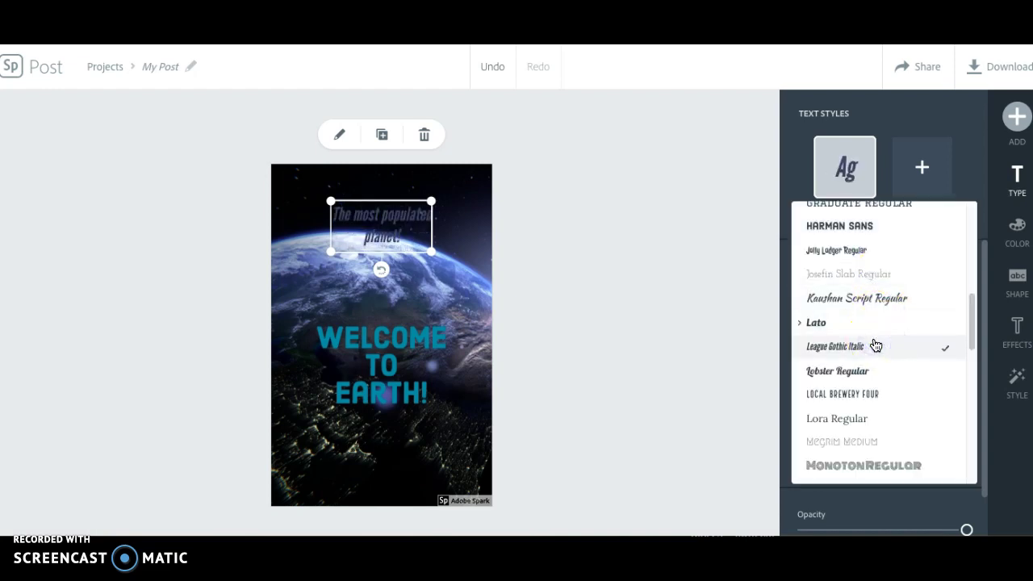
Color the caption text light cyan using the suggested swatch.
click(1014, 116)
click(1020, 214)
click(1015, 245)
click(912, 396)
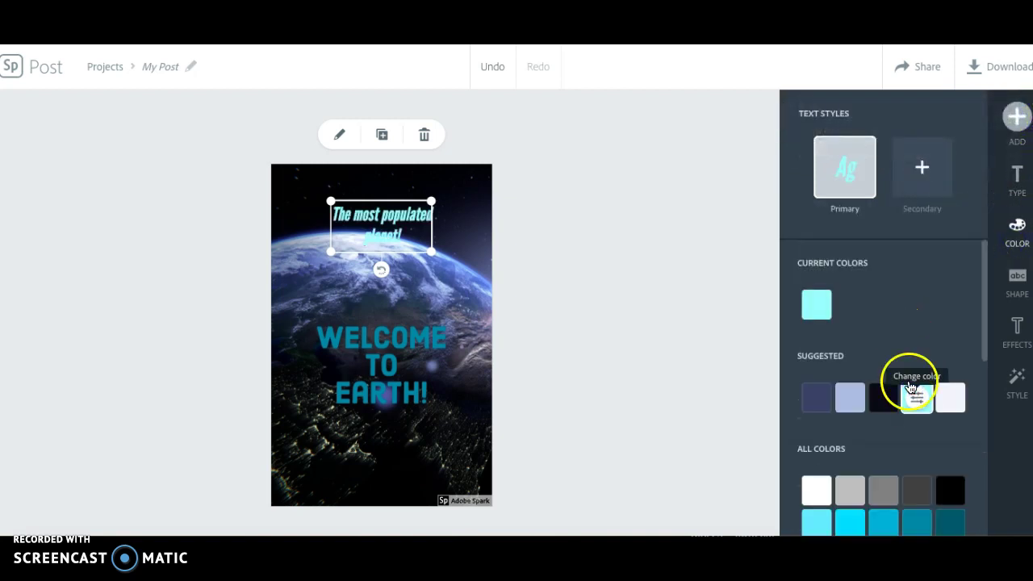
Try a full backing shape behind the caption, then undo it.
click(1012, 279)
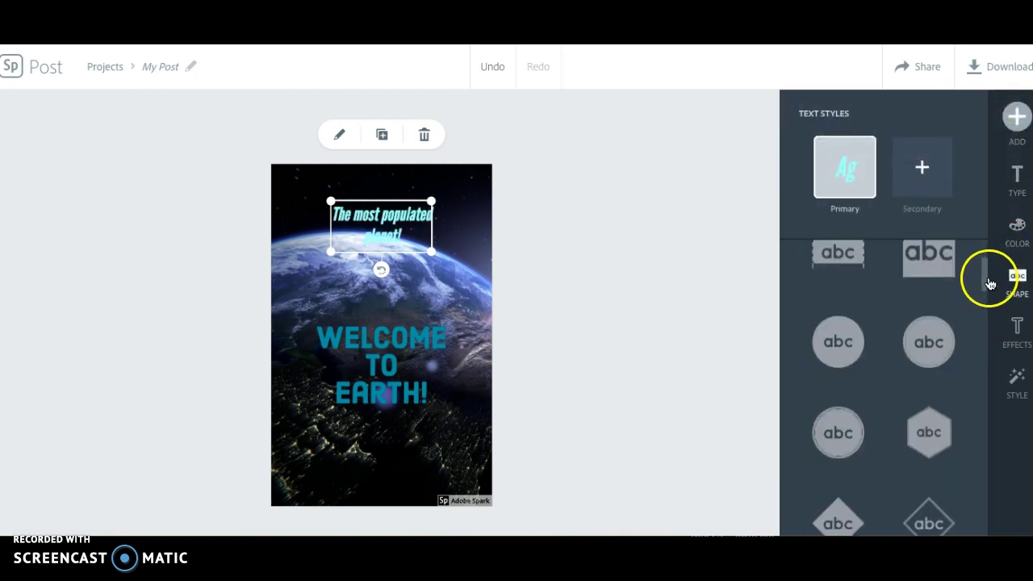
drag(986, 281, 982, 247)
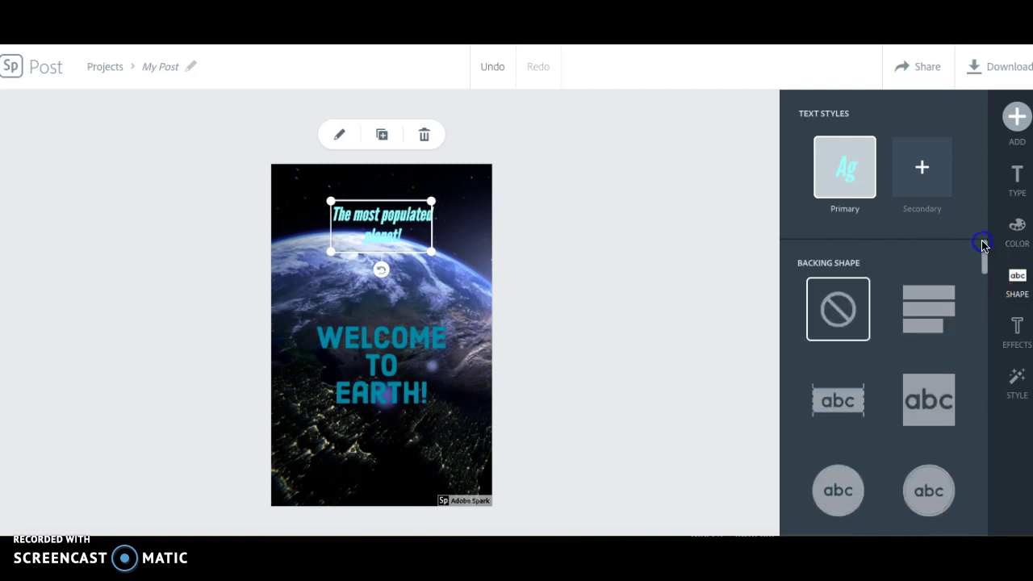
click(930, 420)
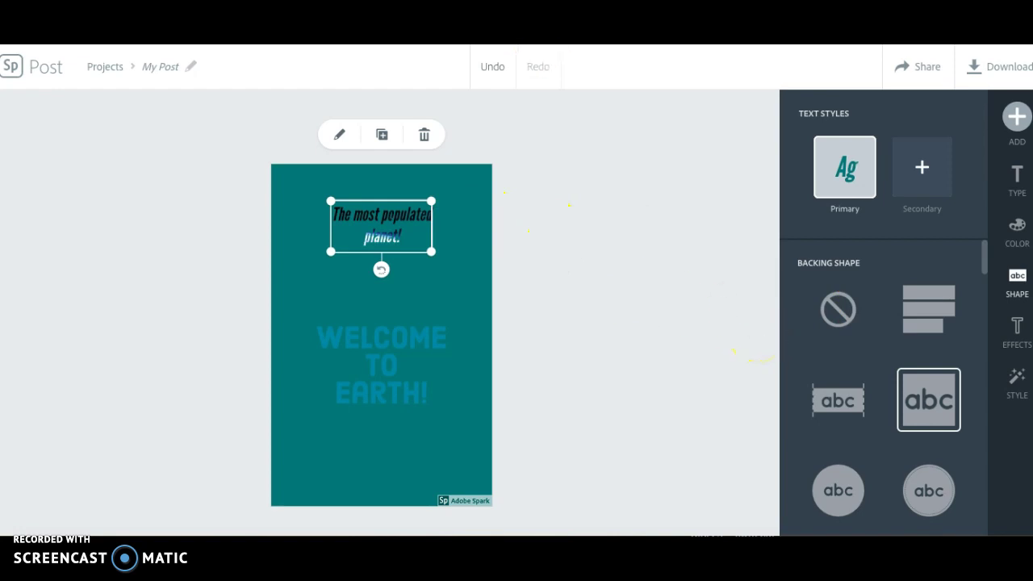
click(493, 69)
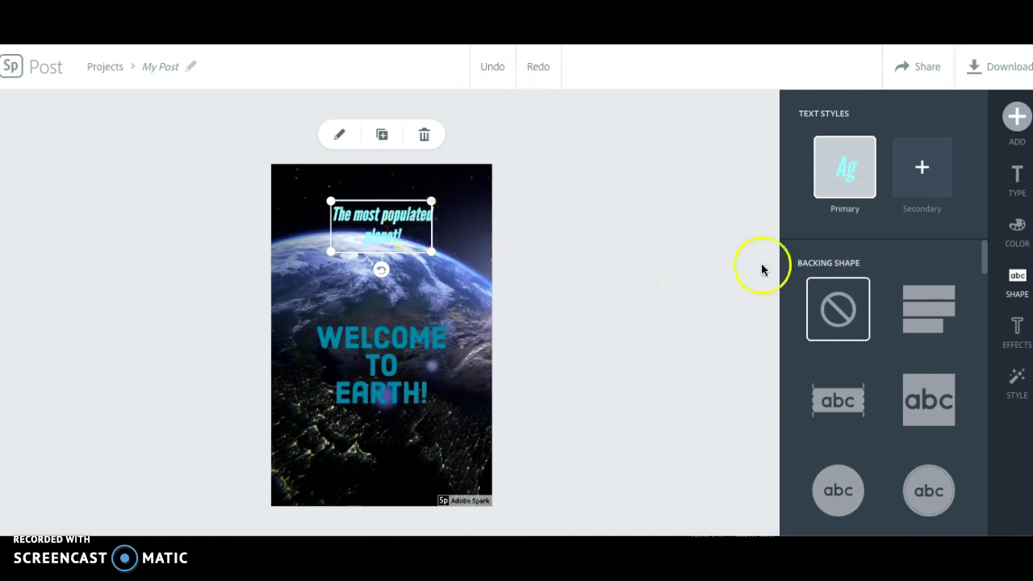
Give the caption a rounded teal backing box with slightly increased padding.
drag(987, 258, 992, 316)
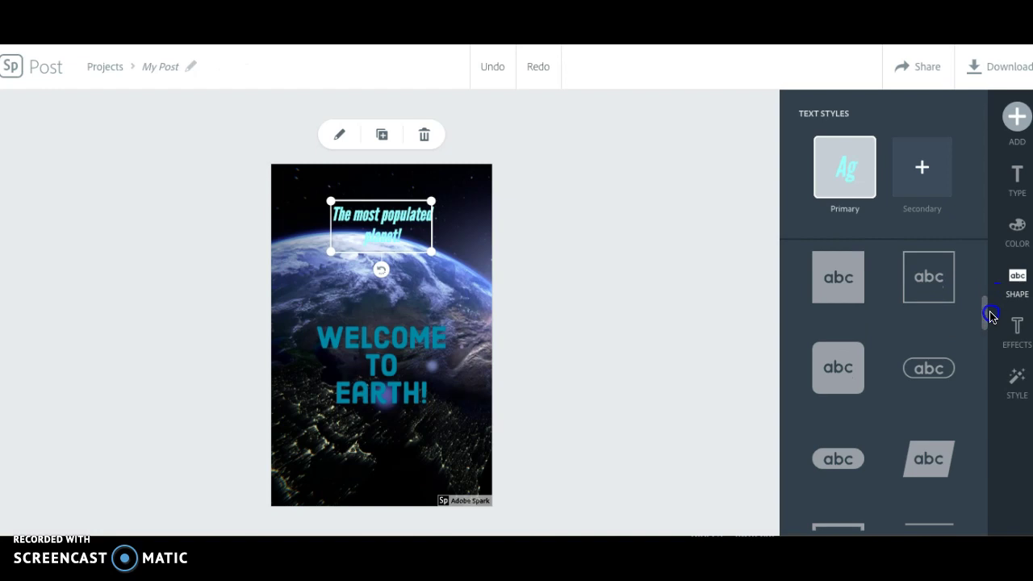
click(841, 367)
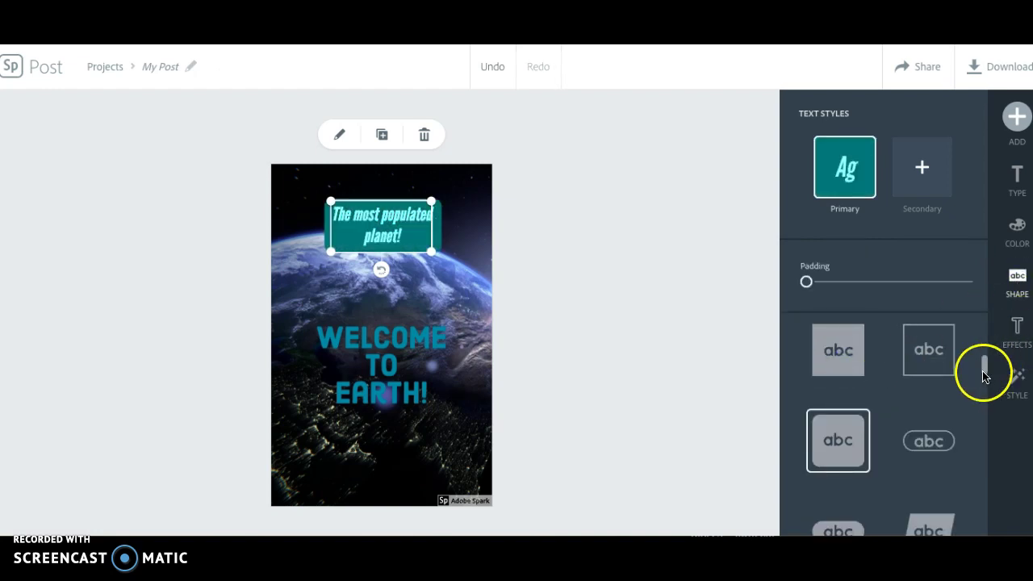
click(844, 173)
mouse_move(806, 282)
mouse_down()
mouse_move(974, 289)
mouse_move(810, 285)
mouse_up()
Enlarge the caption text slightly with the Size slider.
click(1020, 191)
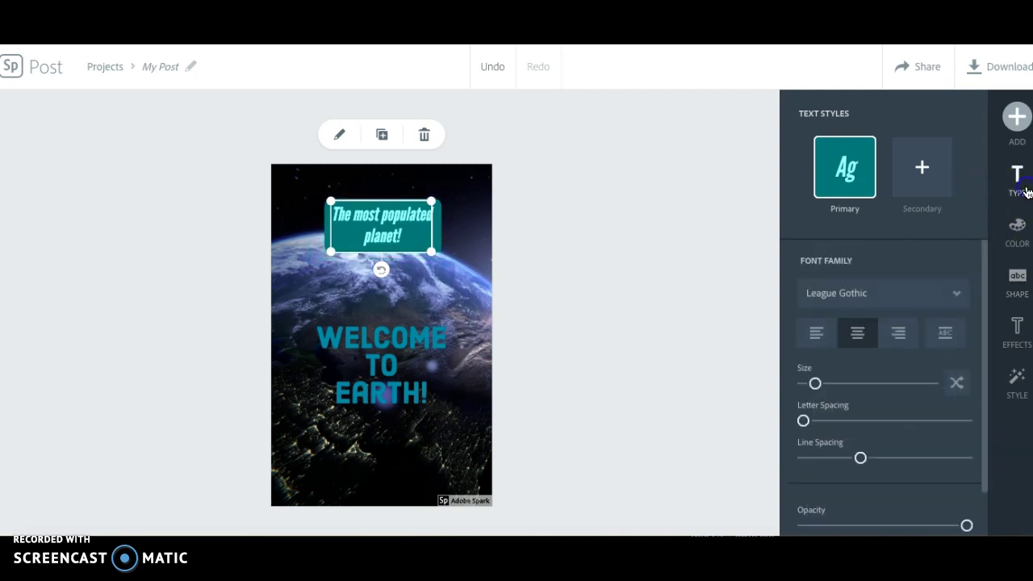
mouse_move(816, 388)
mouse_down()
mouse_move(830, 387)
mouse_move(816, 388)
mouse_up()
mouse_move(803, 425)
mouse_down()
mouse_move(841, 422)
mouse_move(811, 428)
mouse_up()
Adjust letter and line spacing, then undo twice to restore the two-line caption.
click(861, 461)
drag(861, 462, 823, 456)
click(812, 426)
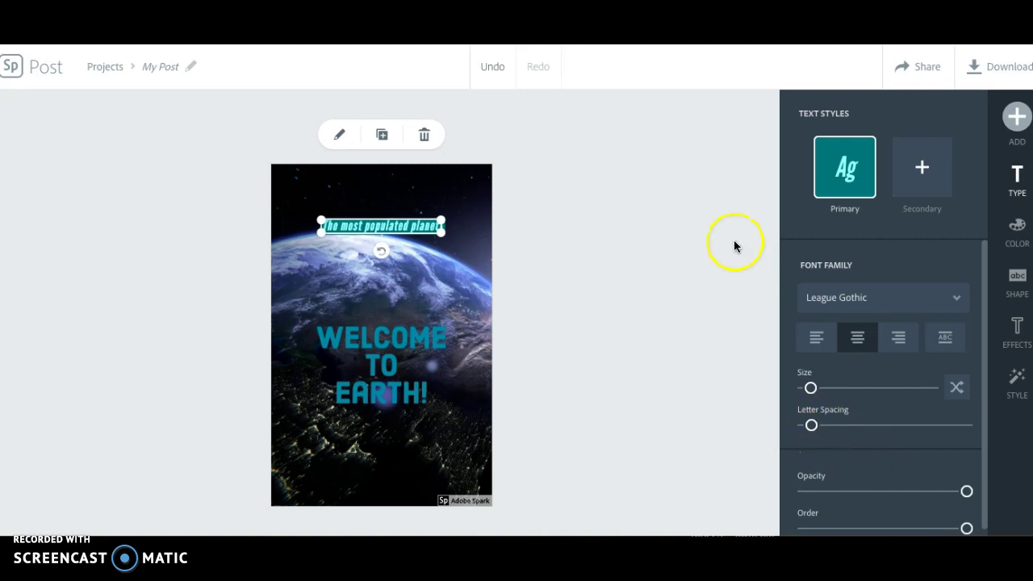
click(492, 67)
click(492, 67)
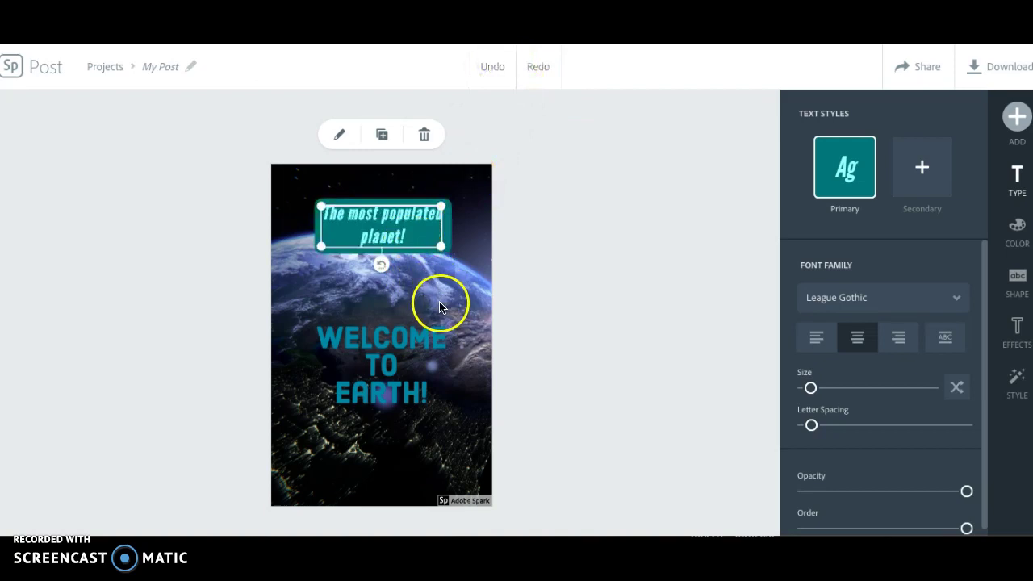
Retitle the project 'Earth Poster' and show the Poster, A5, A4 resize options.
click(174, 70)
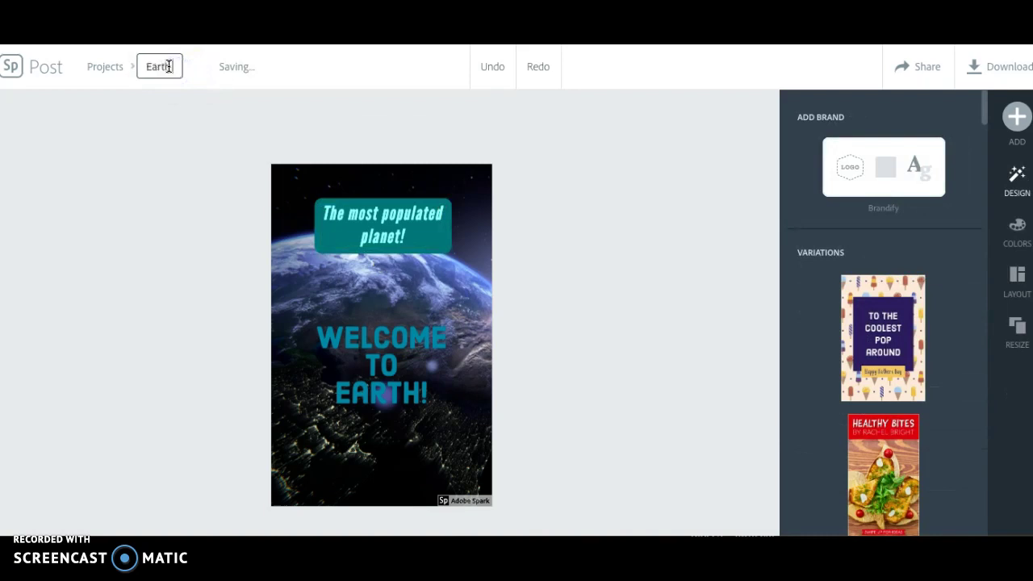
click(170, 100)
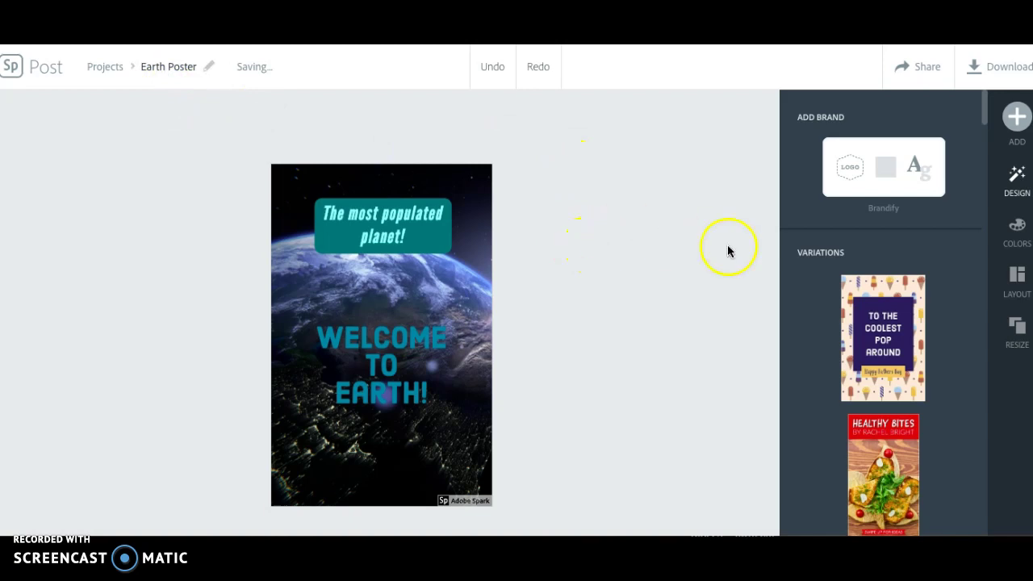
click(1013, 193)
click(1015, 325)
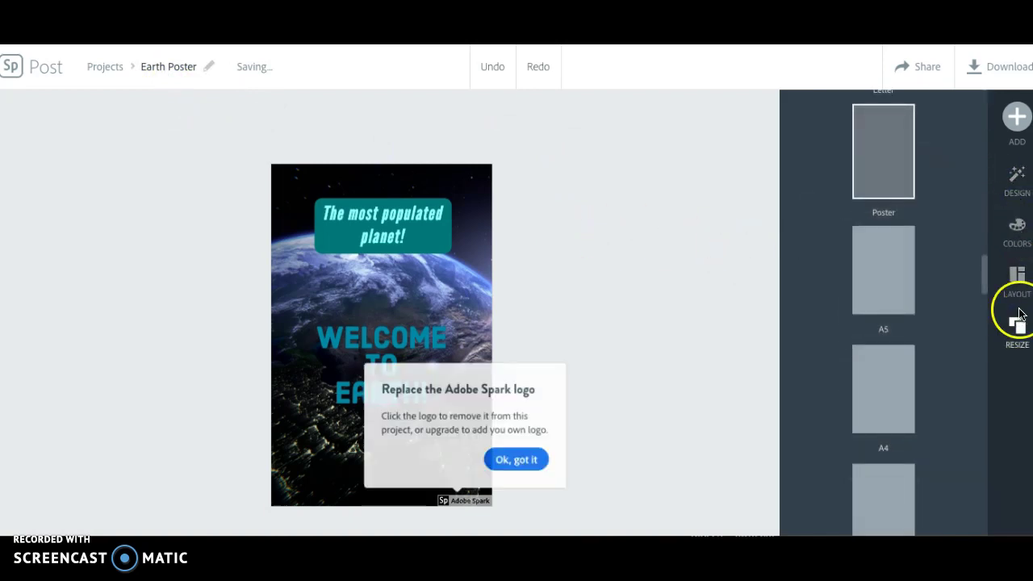
click(1016, 284)
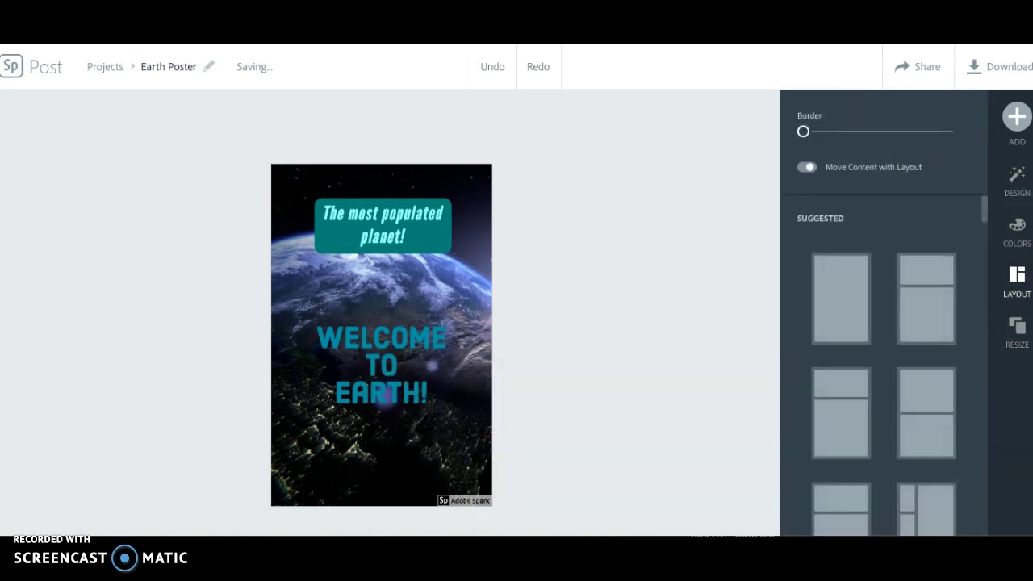
click(1015, 231)
click(1014, 175)
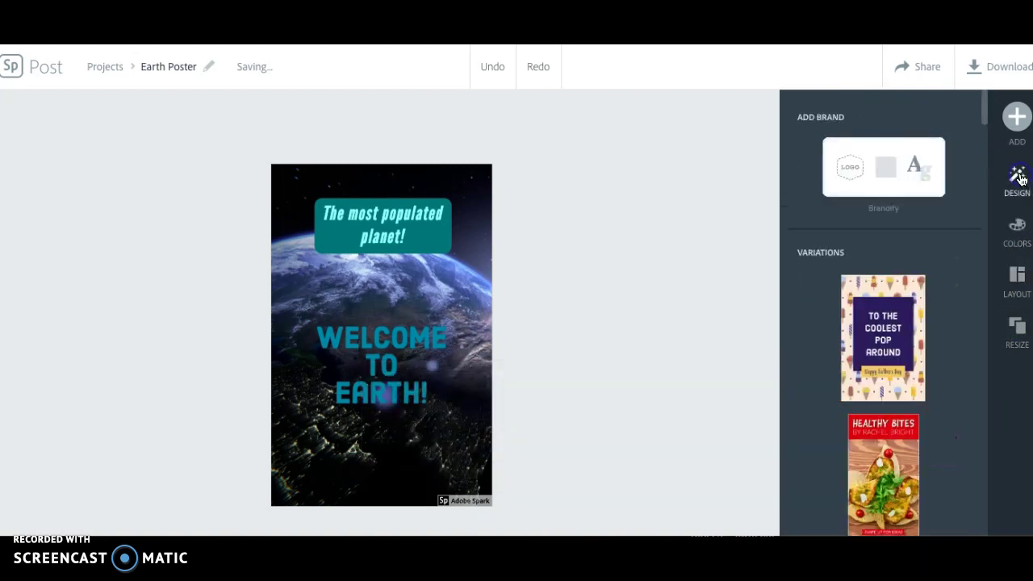
click(1017, 118)
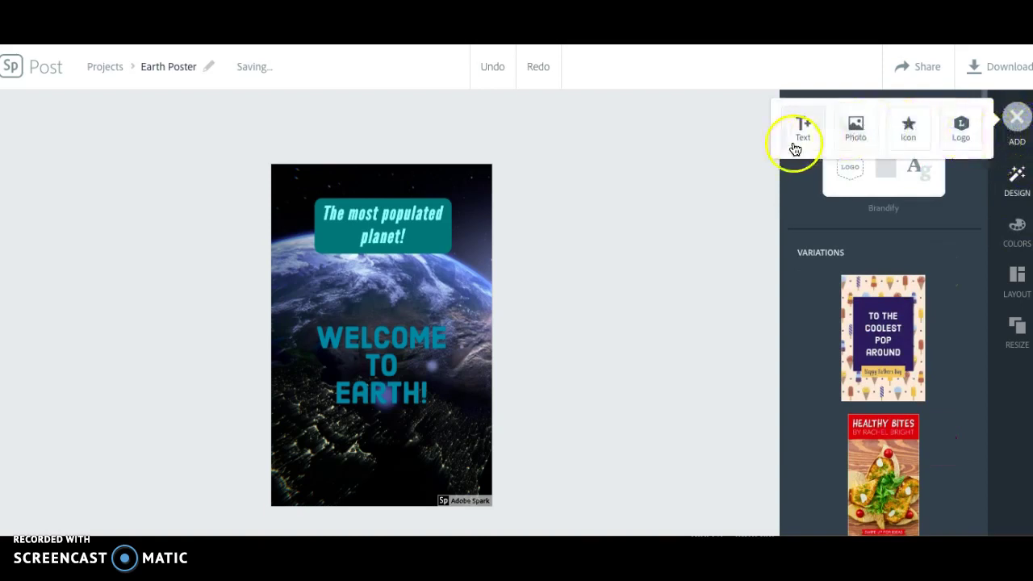
click(667, 175)
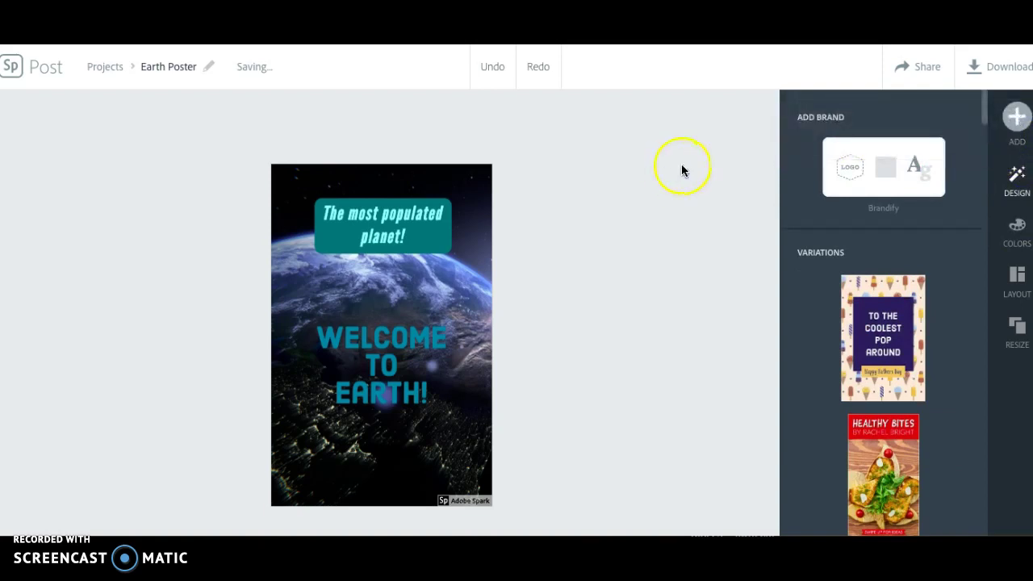
click(43, 70)
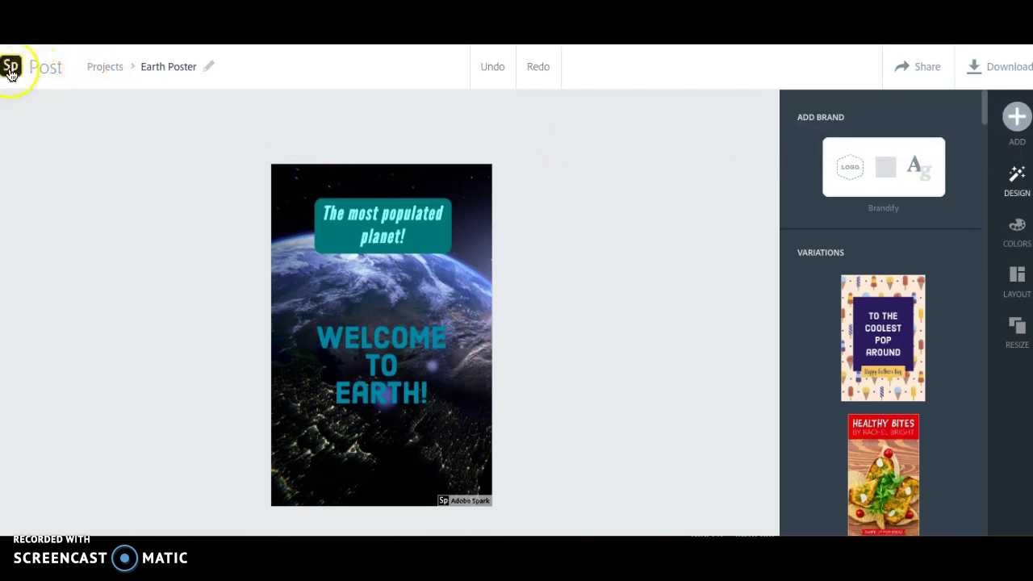
click(11, 64)
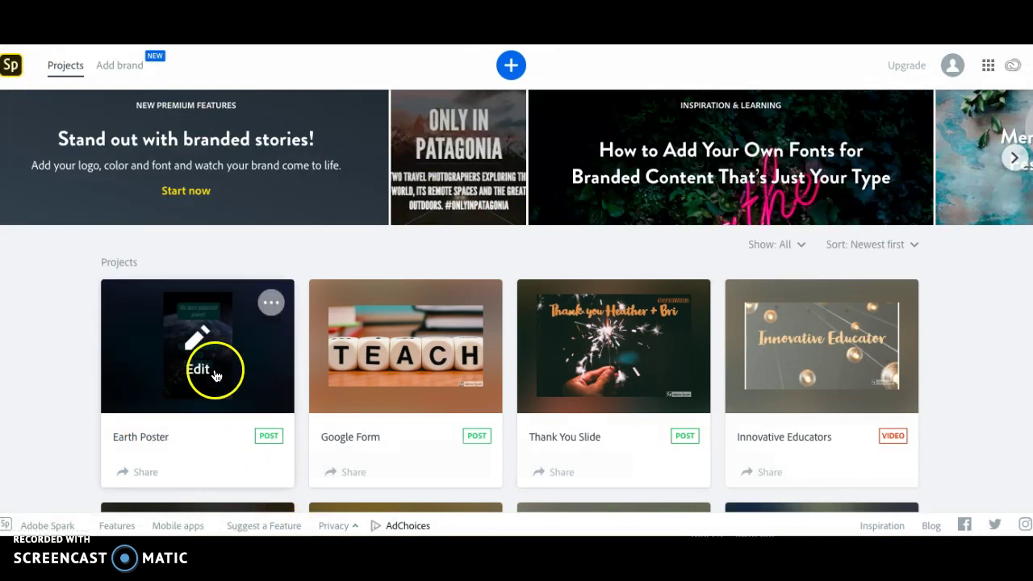
click(199, 346)
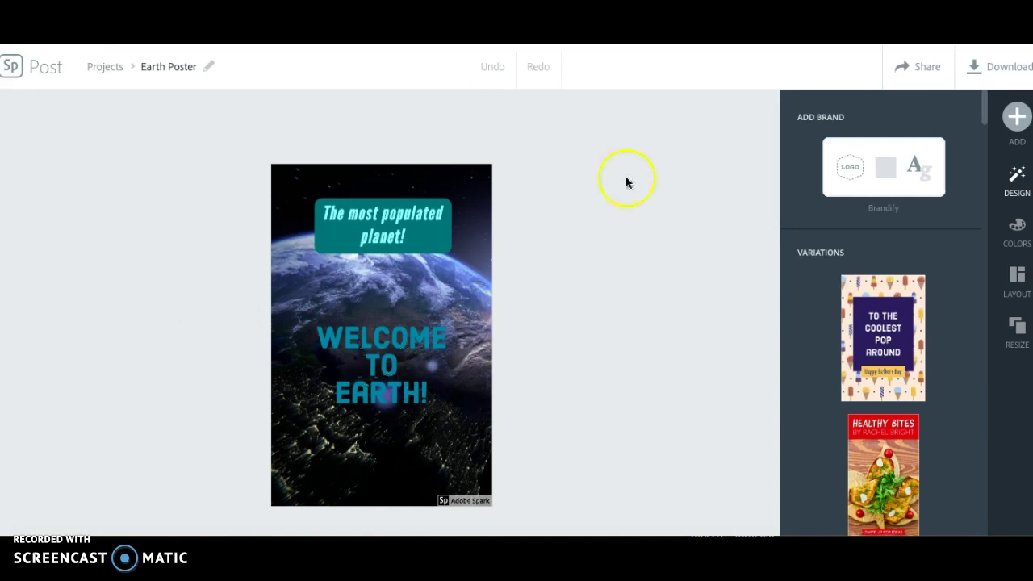
Download the poster as an Earth Poster JPG image.
click(992, 65)
click(992, 74)
click(901, 71)
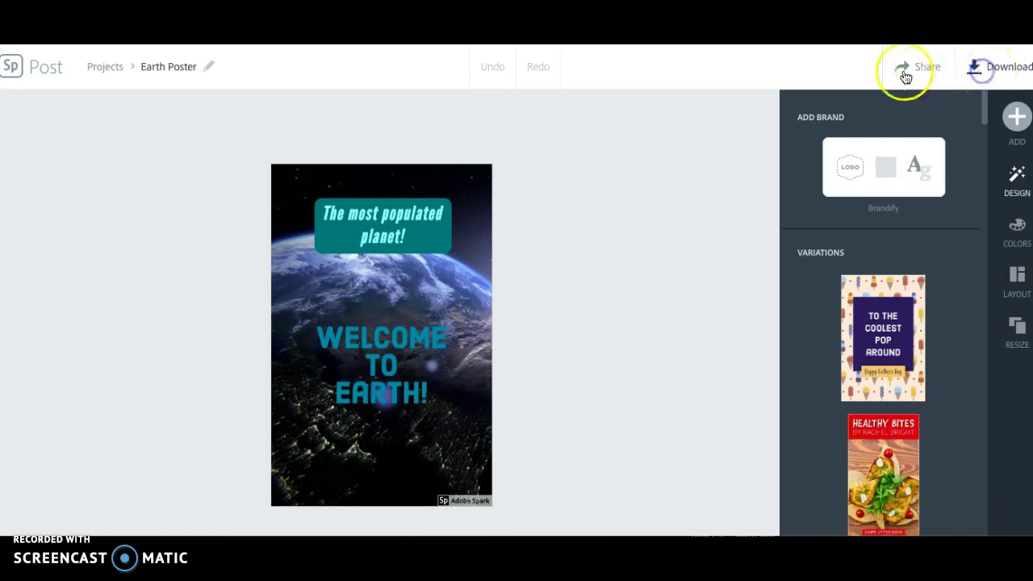
click(988, 73)
Open Earth Poster.jpg in Preview, then allow the browser's multiple downloads.
click(385, 282)
click(147, 497)
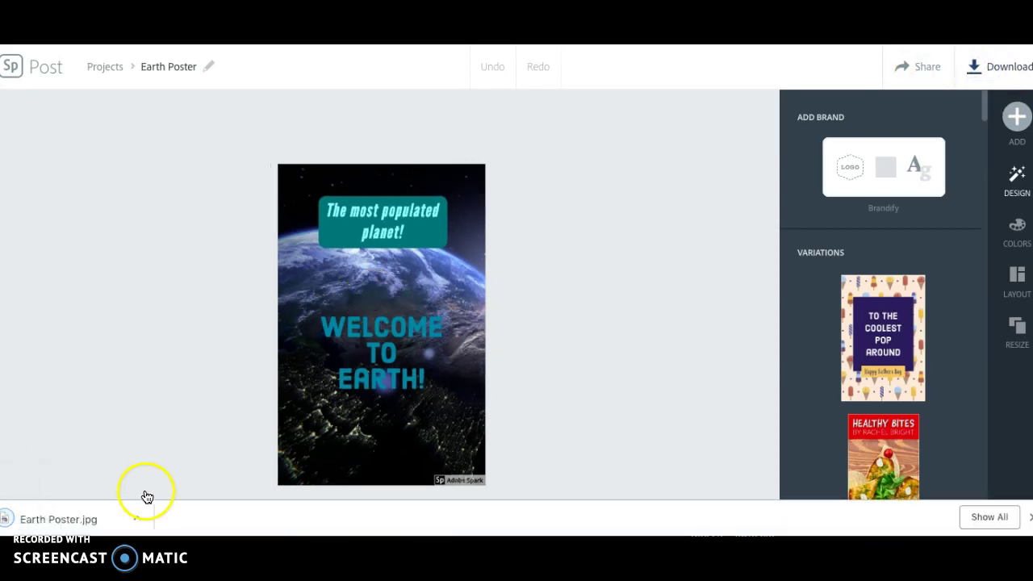
click(69, 520)
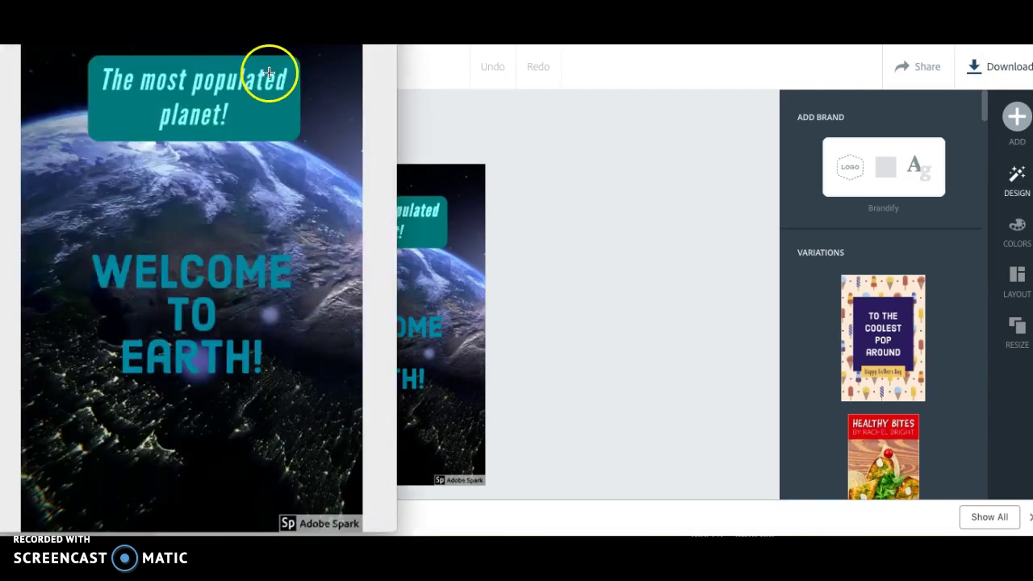
drag(307, 41, 726, 97)
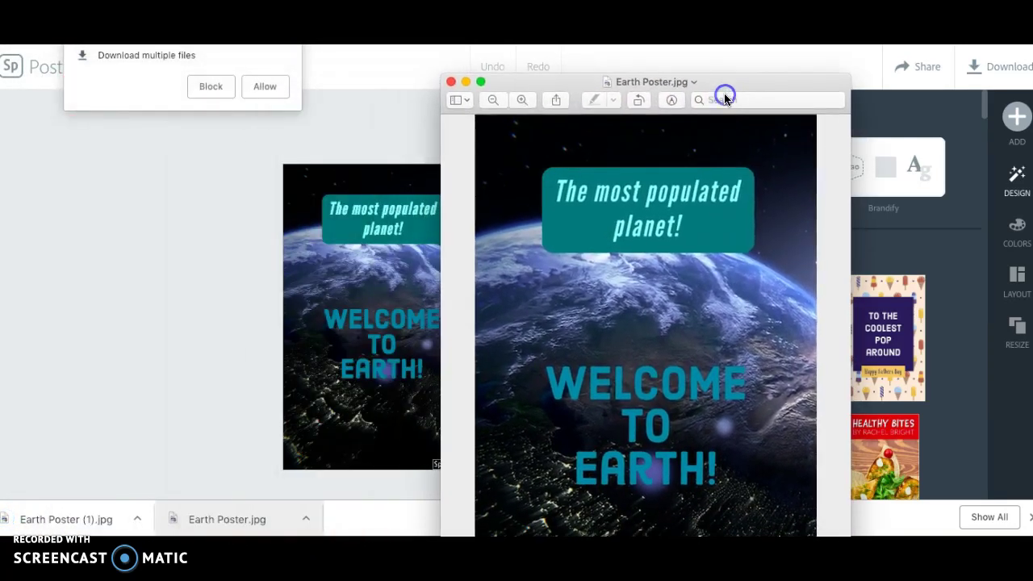
click(277, 102)
click(266, 87)
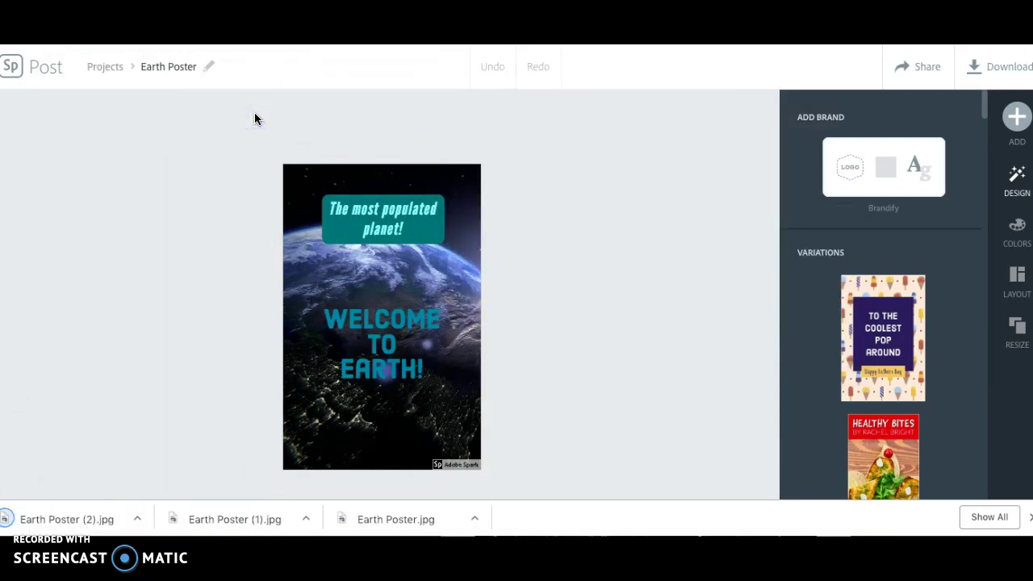
Return to the Projects overview, where Earth Poster is listed first.
click(56, 522)
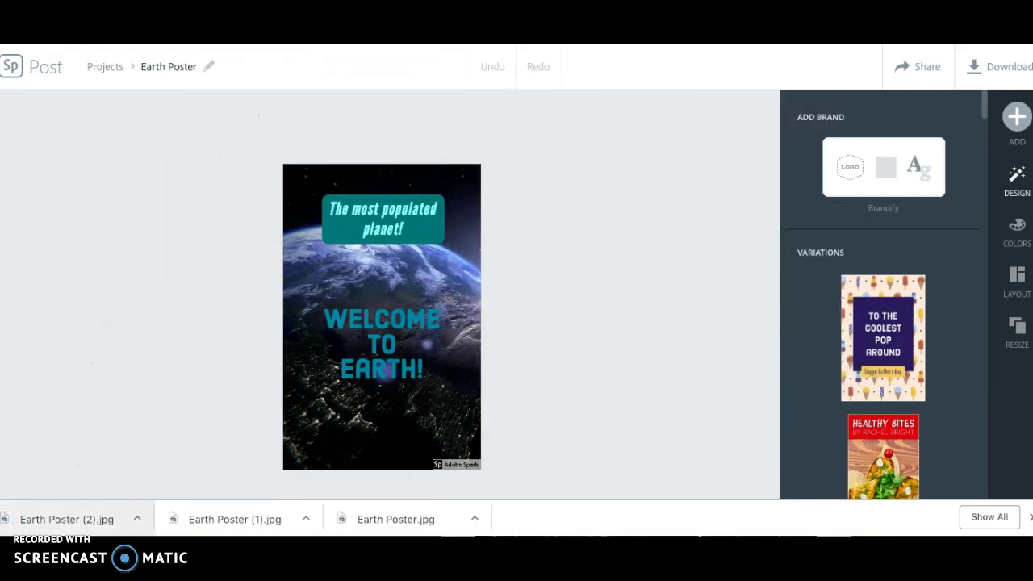
click(8, 69)
mouse_move(272, 341)
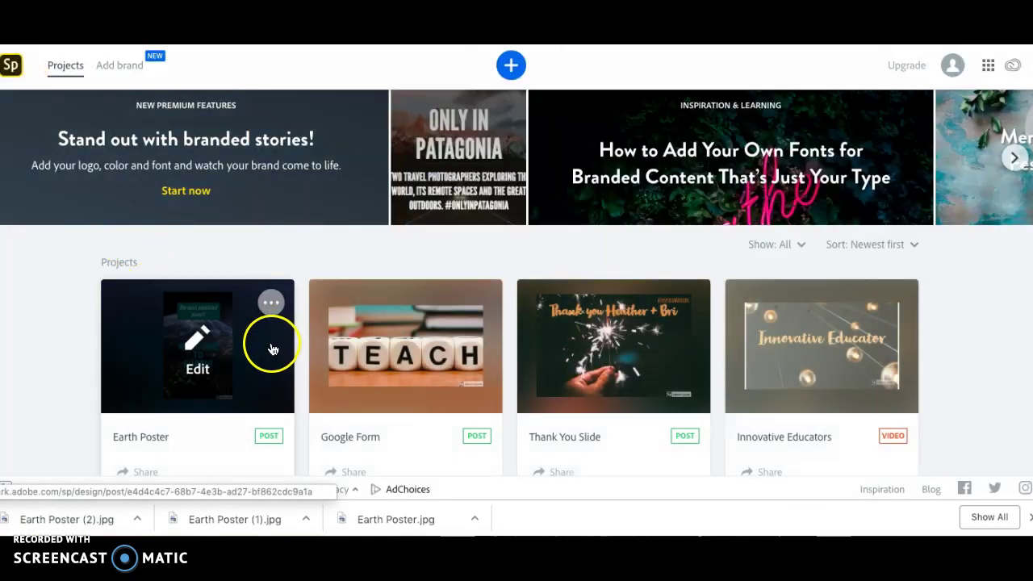